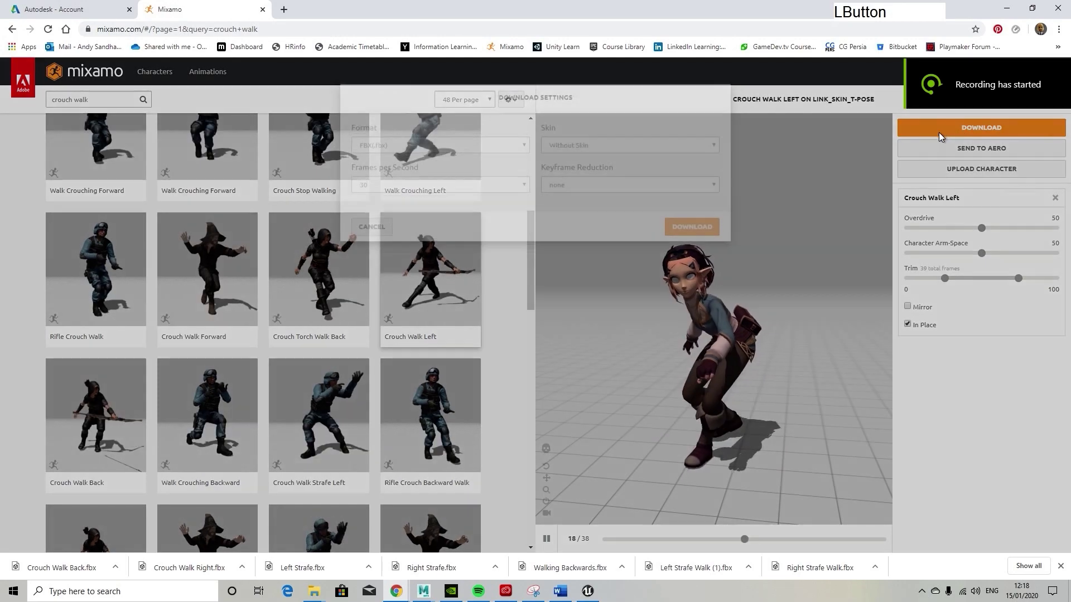
Download the Crouch Walk Left animation without skin and look through the other crouch walk animations
{"action": "left_click", "coordinate": [692, 256]}
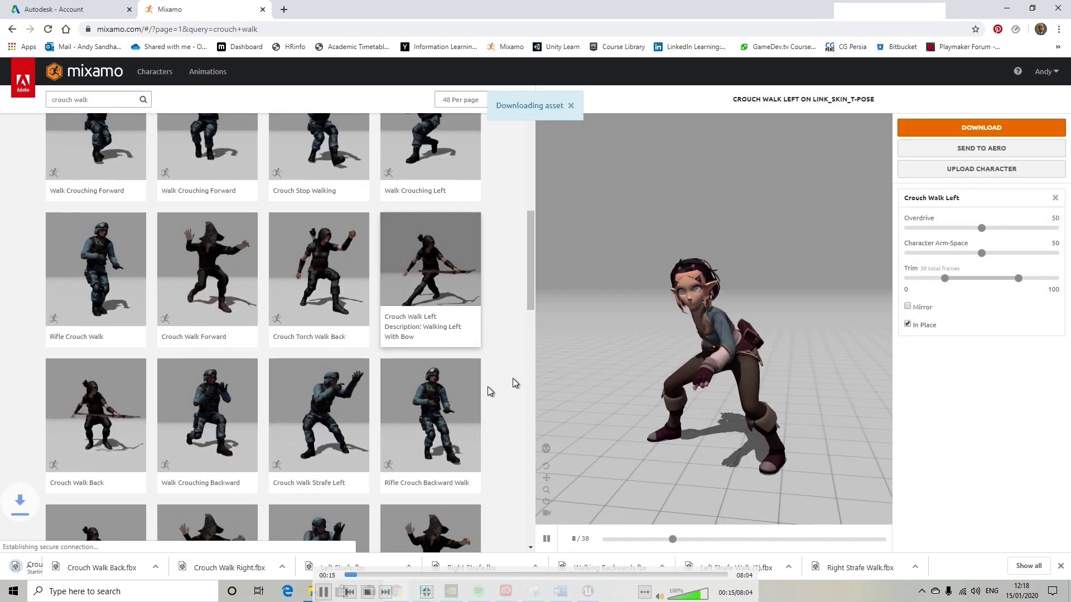
{"action": "scroll", "coordinate": [502, 368], "scroll_direction": "down", "scroll_amount": 3}
{"action": "scroll", "coordinate": [496, 321], "scroll_direction": "down", "scroll_amount": 1}
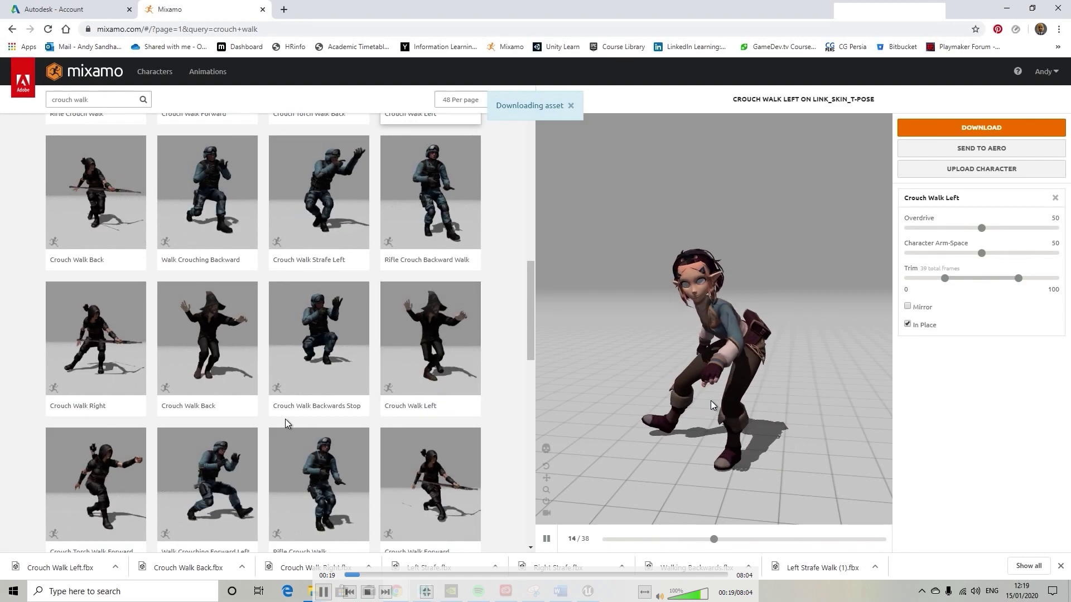
{"action": "scroll", "coordinate": [290, 421], "scroll_direction": "down", "scroll_amount": 2}
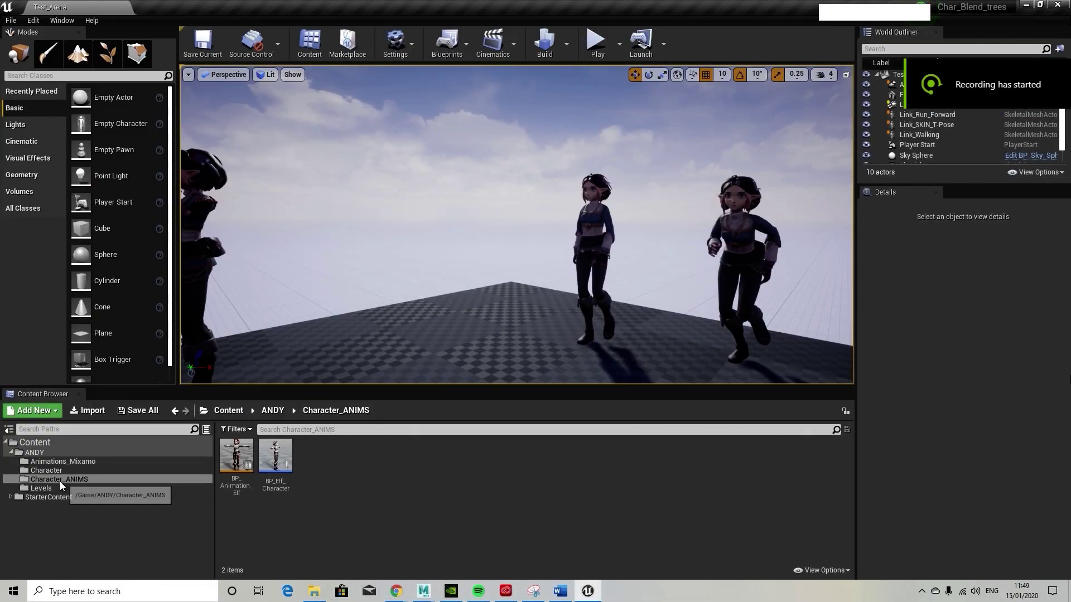
In Unreal Editor, create a Blend Space for Link_SKIN_T-Pose_Skeleton in the Character_ANIMS folder
{"action": "right_click", "coordinate": [341, 484]}
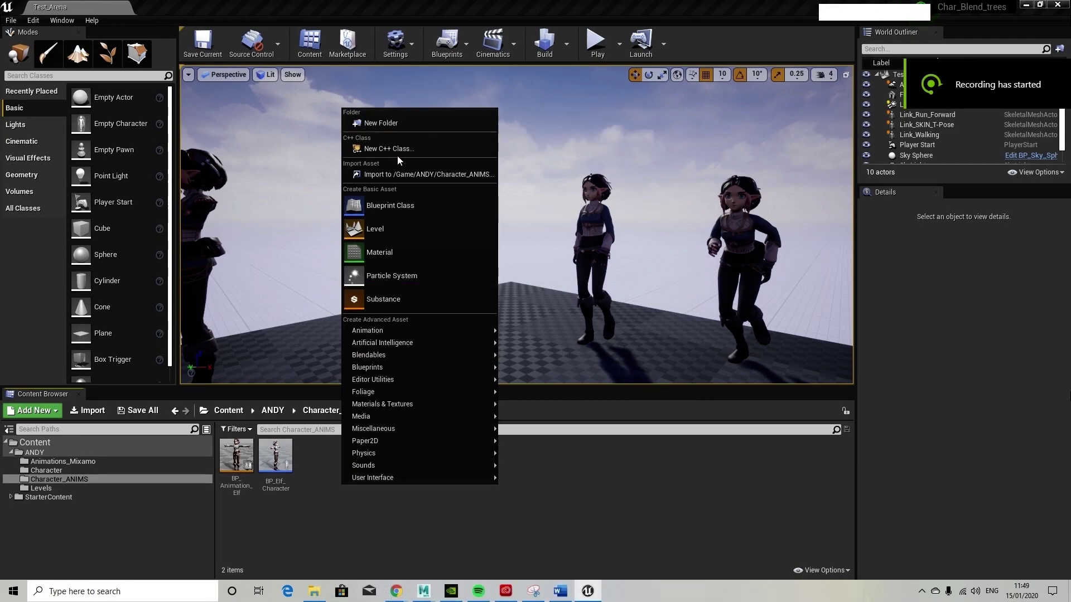
{"action": "mouse_move", "coordinate": [407, 333]}
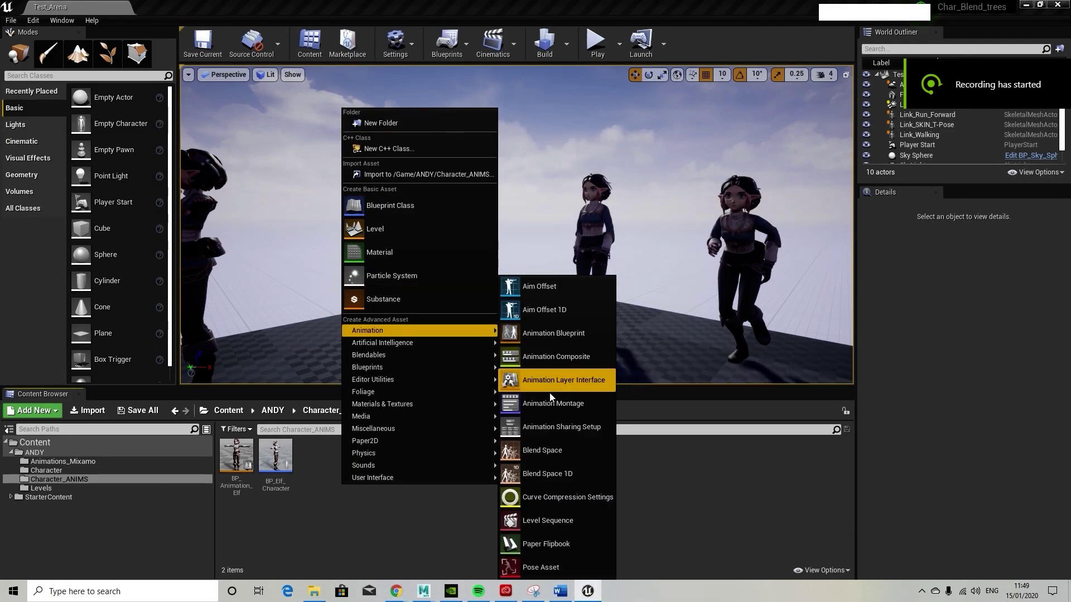
{"action": "left_click", "coordinate": [548, 446]}
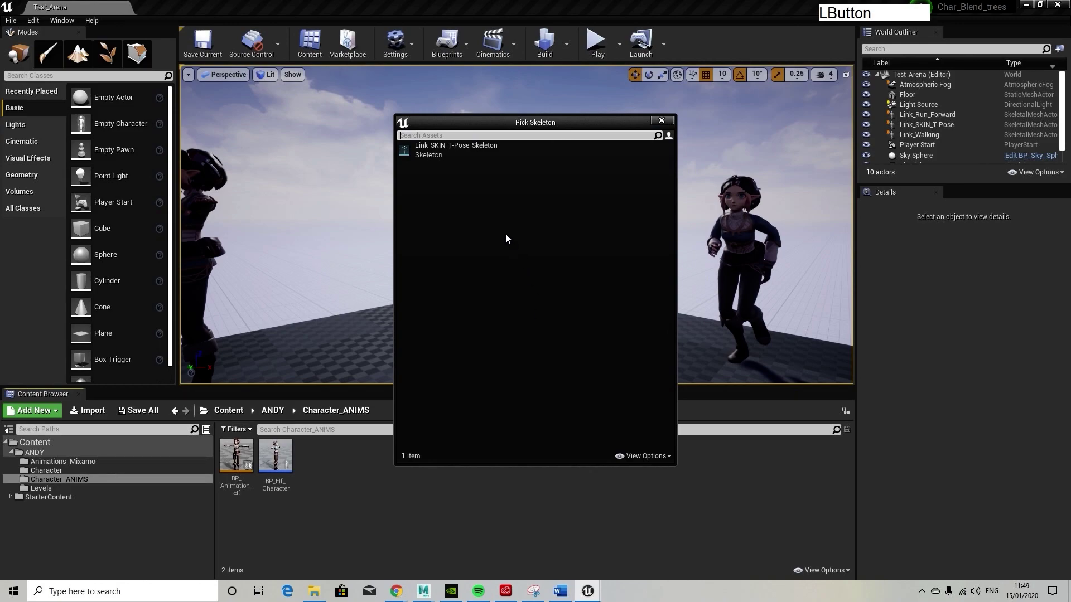
{"action": "left_click", "coordinate": [444, 150]}
Name the new blend space asset Elf_BlendSpace
{"action": "key", "text": "BackSpace"}
{"action": "type", "text": "Elf"}
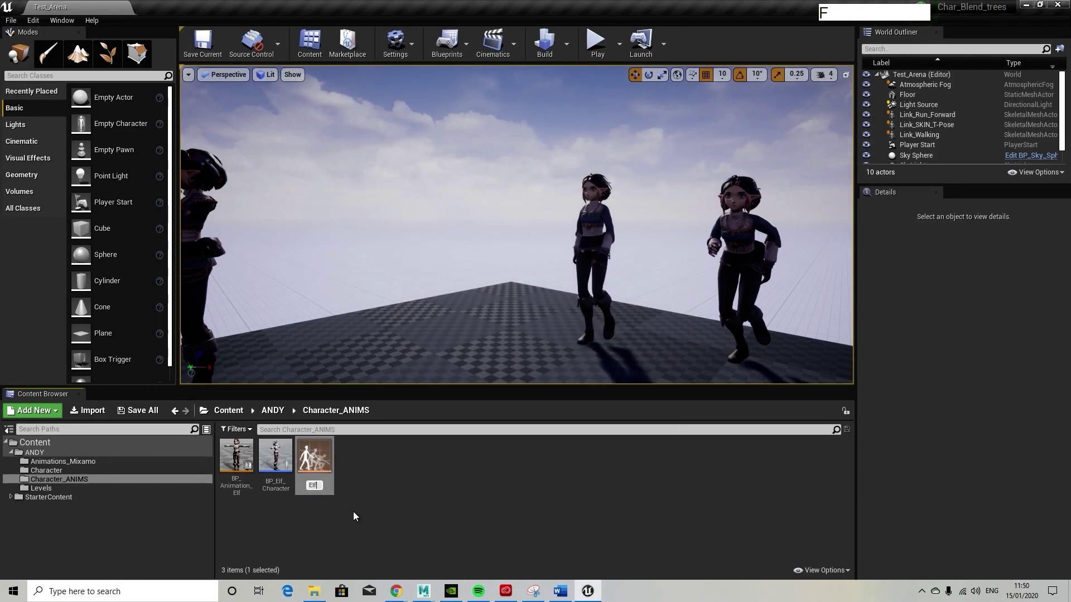
{"action": "type", "text": "_bled"}
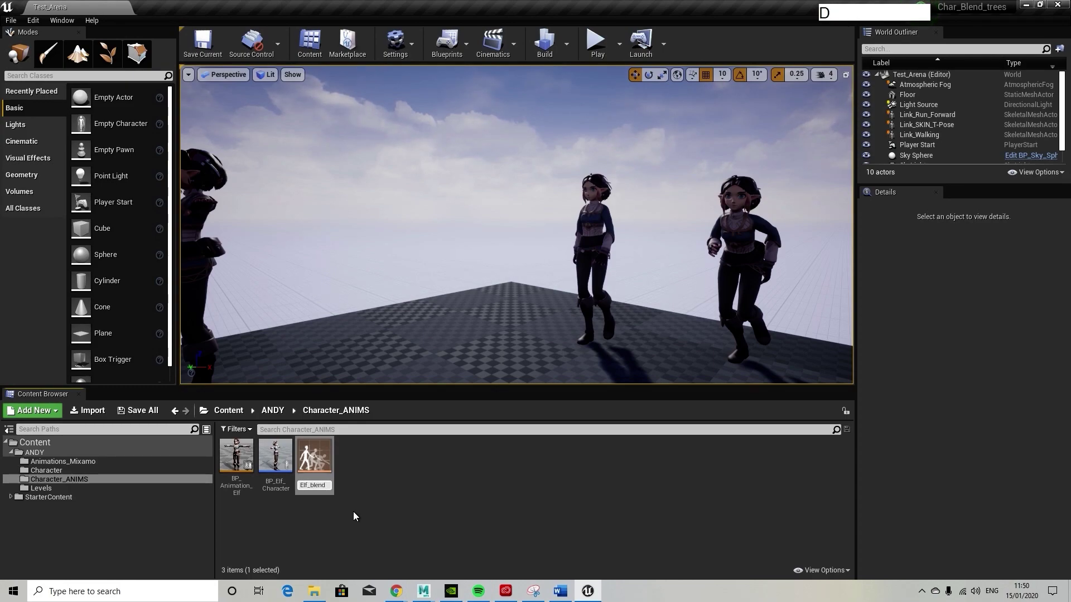
{"action": "key", "text": "BackSpace"}
{"action": "key", "text": "BackSpace"}
{"action": "key", "text": "BackSpace"}
{"action": "key", "text": "BackSpace"}
{"action": "type", "text": "Blenbd"}
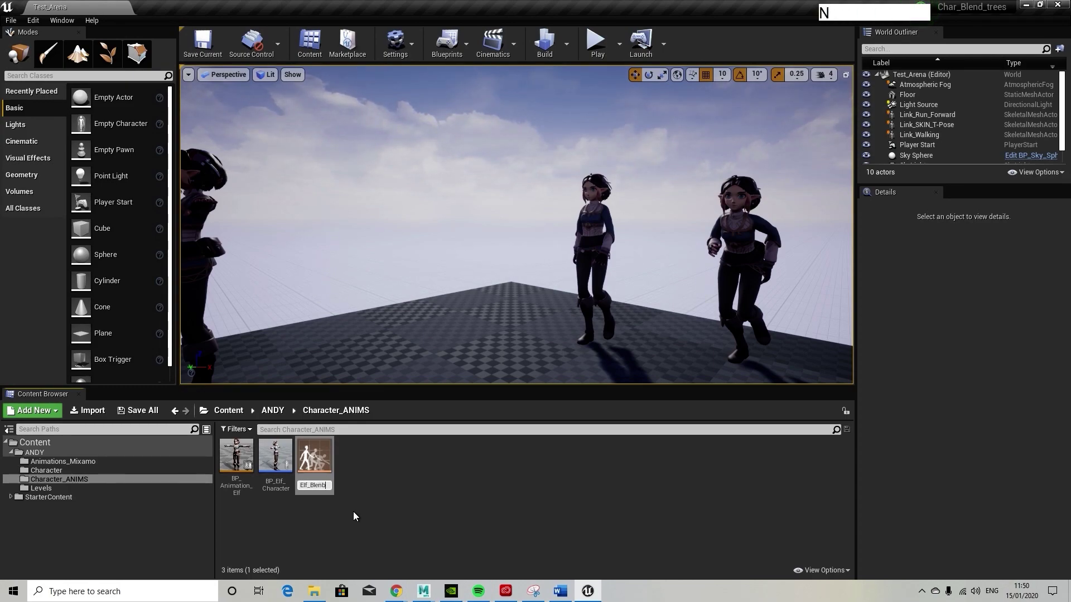
{"action": "key", "text": "BackSpace"}
{"action": "key", "text": "BackSpace"}
{"action": "type", "text": "dAS"}
{"action": "key", "text": "BackSpace"}
{"action": "key", "text": "BackSpace"}
{"action": "type", "text": "Space"}
{"action": "key", "text": "Return"}
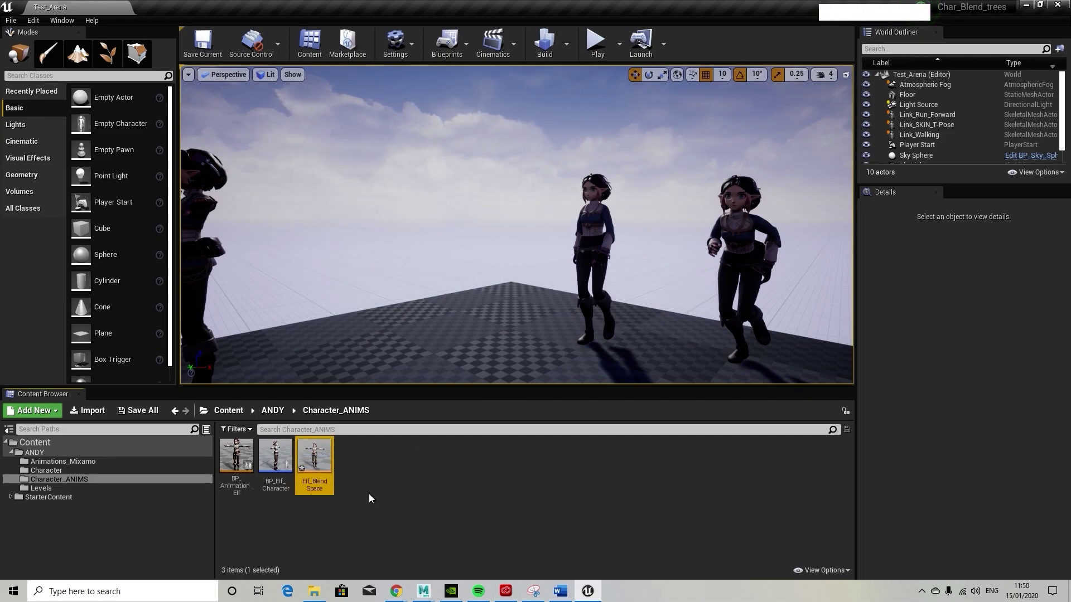
Open Elf_BlendSpace for editing and dock its editor beside the Test_Arena level
{"action": "double_click", "coordinate": [315, 463]}
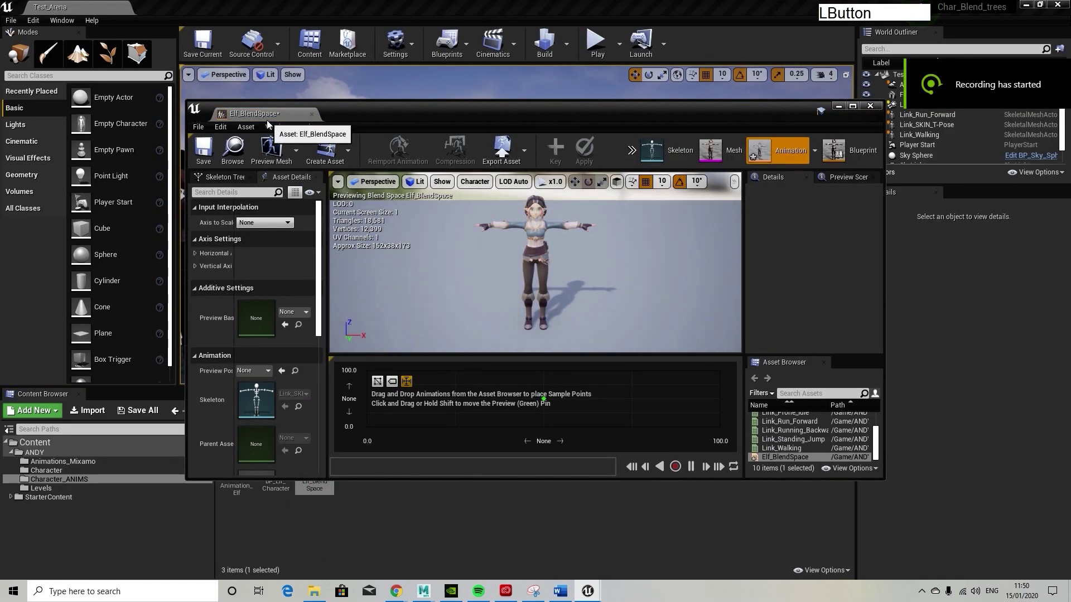
{"action": "left_click_drag", "start_coordinate": [257, 114], "coordinate": [166, 10]}
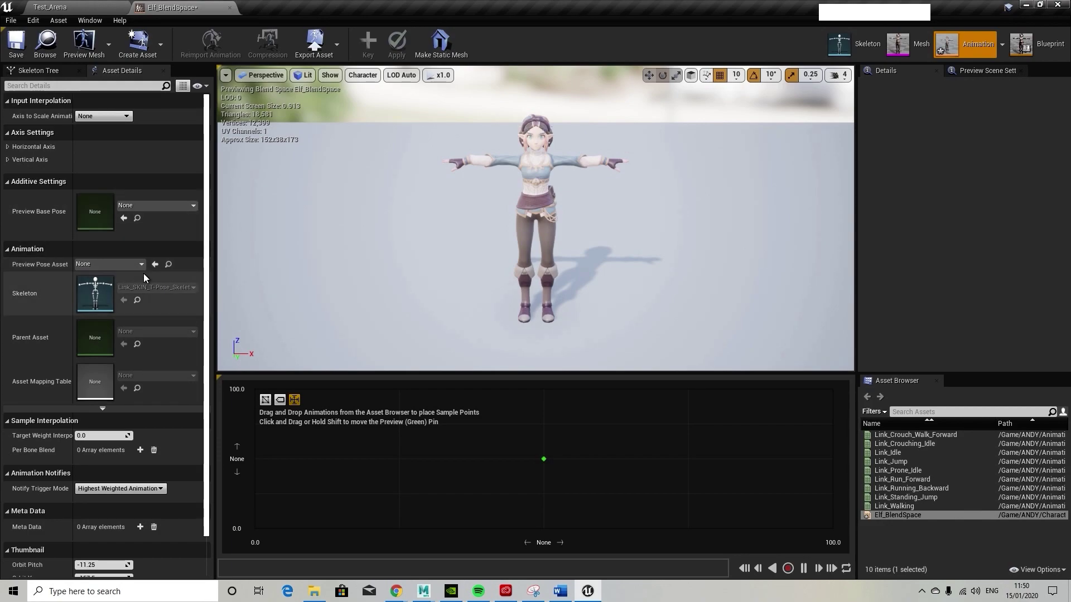
{"action": "key", "text": "alt+F9"}
Name the blend space's horizontal axis Direction and its vertical axis Speed
{"action": "left_click", "coordinate": [8, 147]}
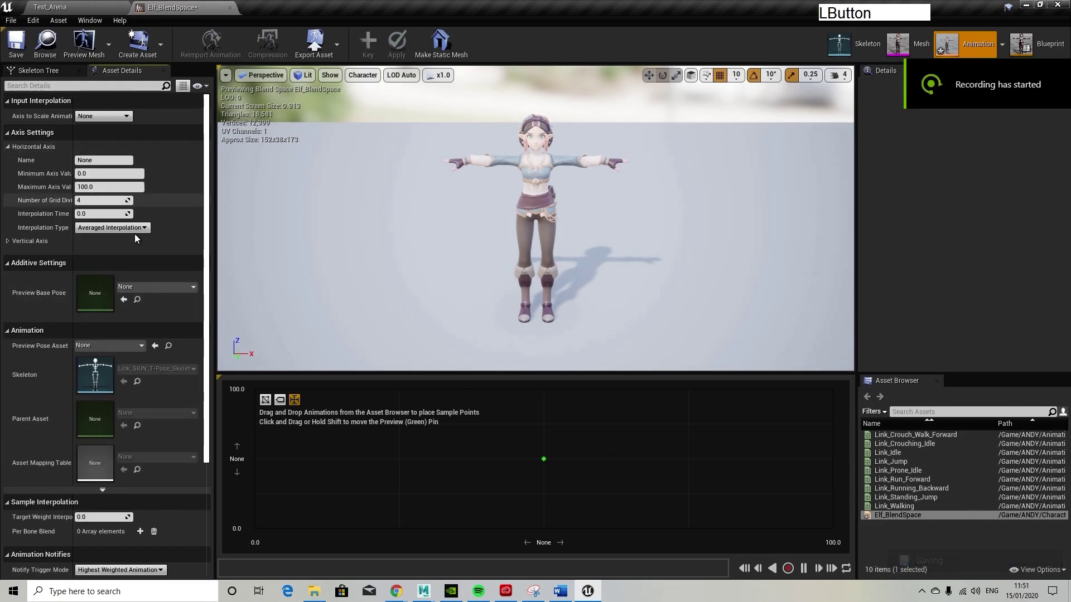
{"action": "left_click", "coordinate": [105, 160]}
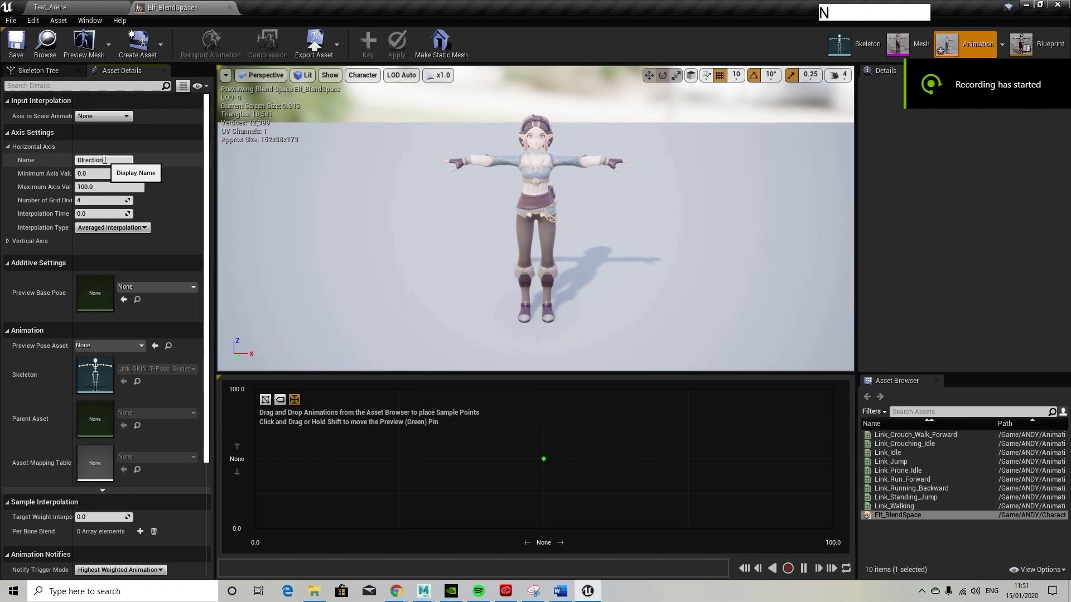
{"action": "left_click", "coordinate": [9, 242]}
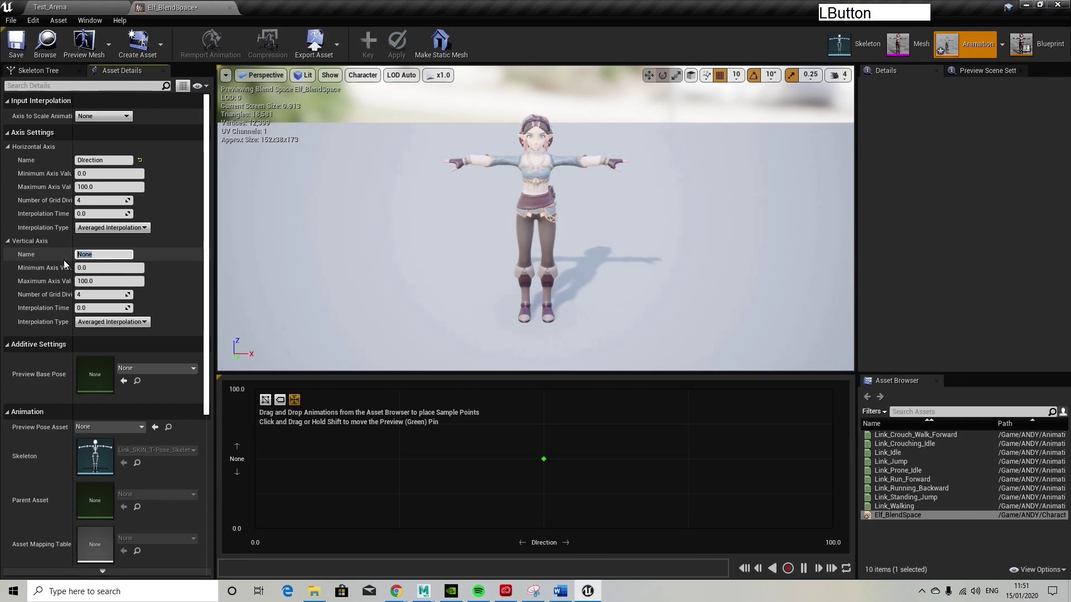
{"action": "key", "text": "Return"}
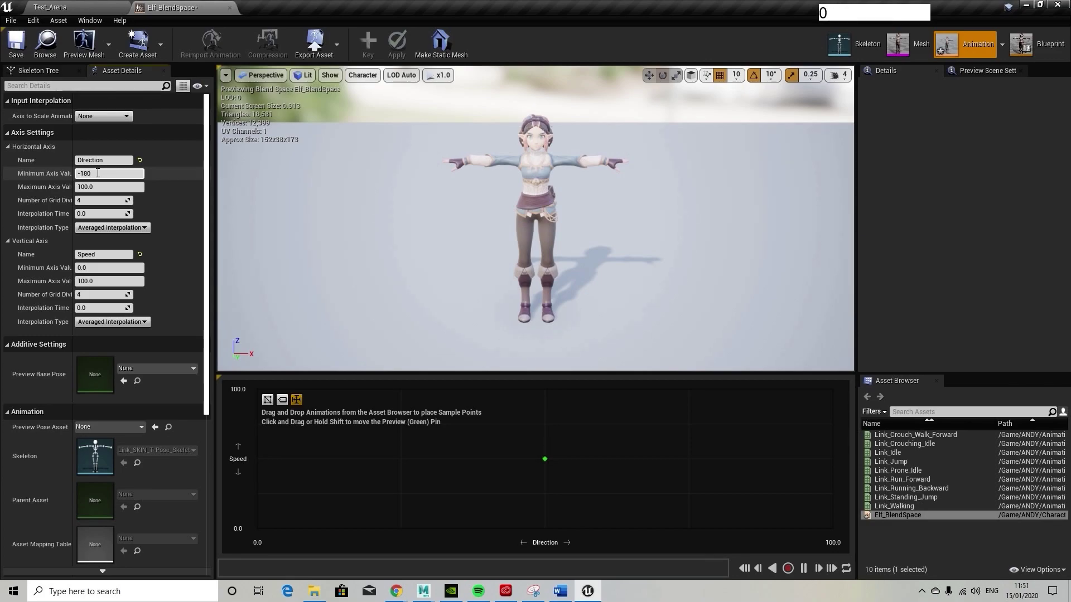
Set the Direction axis range from -180 to 180 and the Speed axis maximum to 200
{"action": "left_click", "coordinate": [112, 188]}
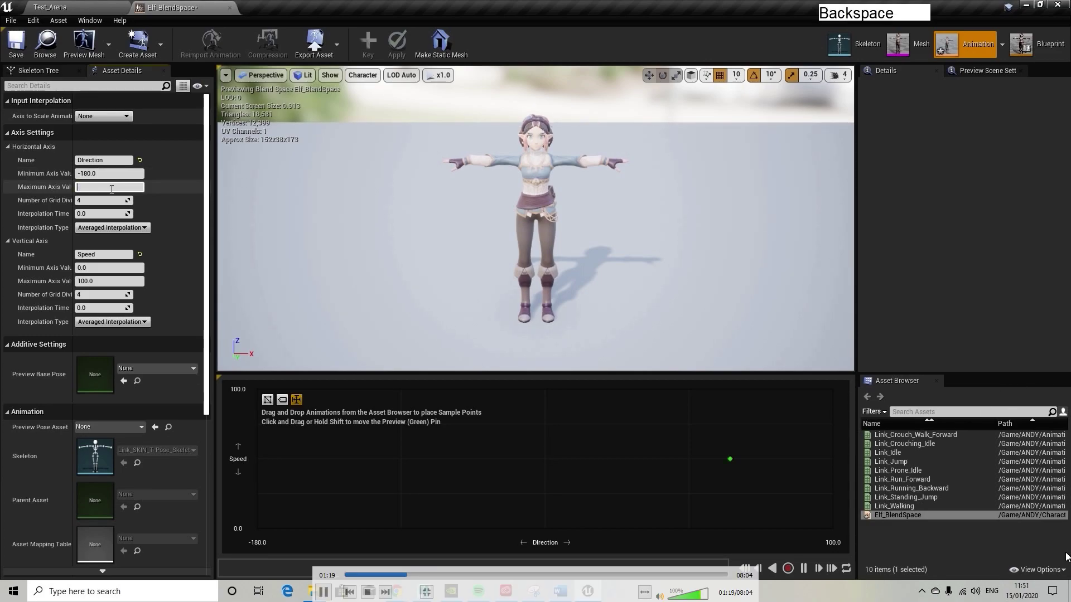
{"action": "type", "text": "180.0"}
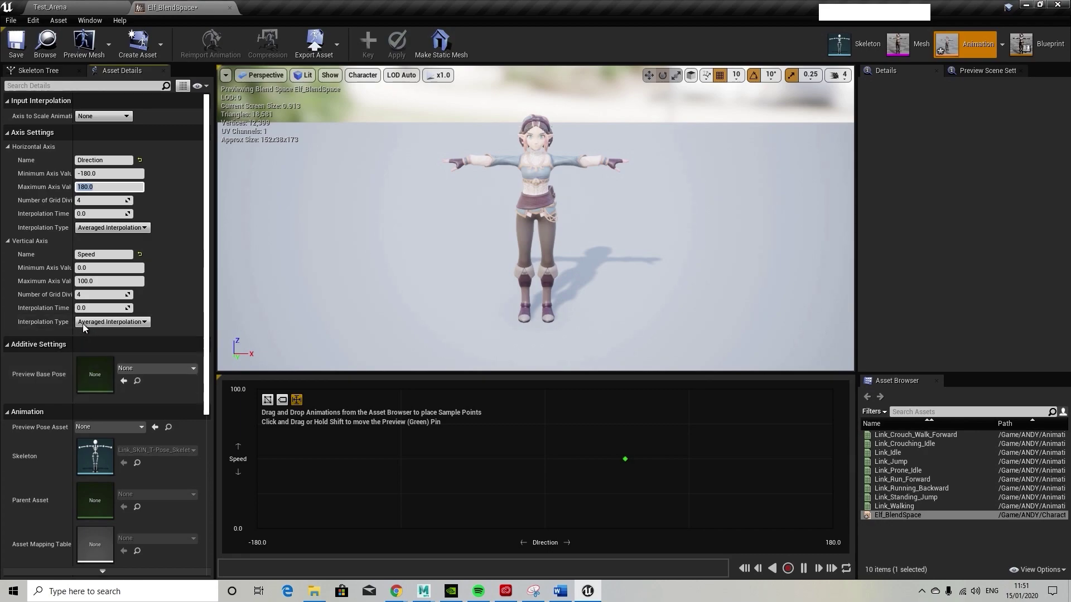
{"action": "left_click", "coordinate": [100, 280]}
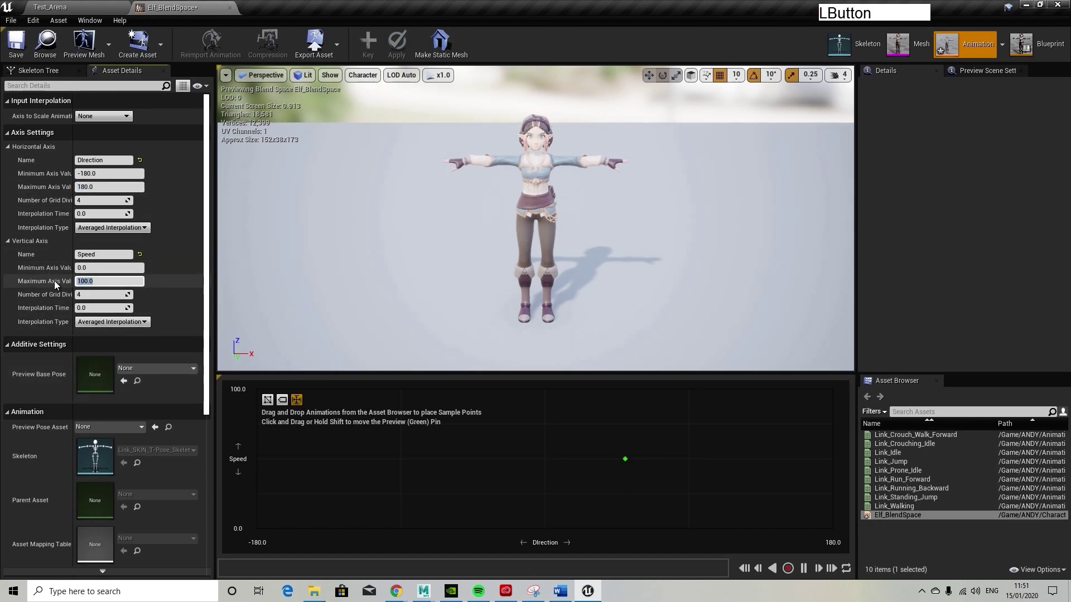
{"action": "key", "text": "BackSpace"}
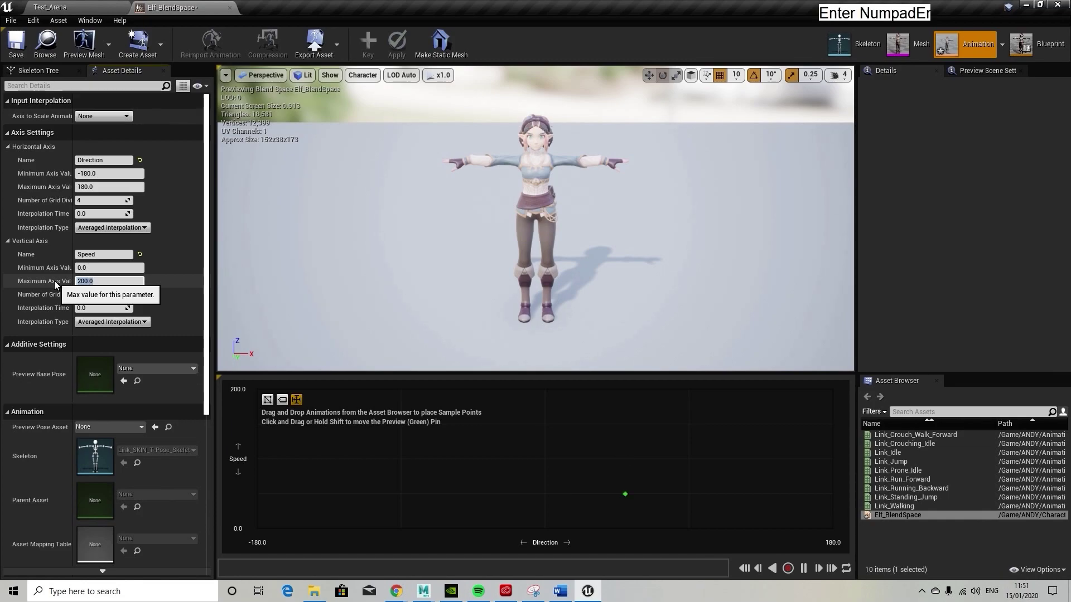
{"action": "key", "text": "alt+F9"}
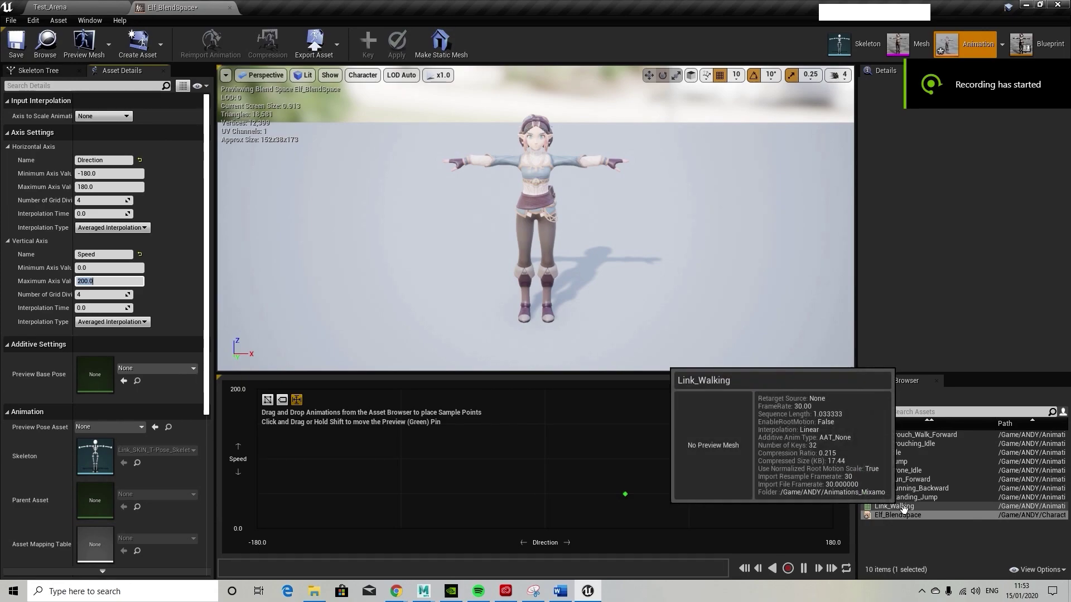
At Speed 0, place Link_Walking at Direction 0, Right_Strafe_Walk at 90 and Left_Strafe_Walk__1_ at -90, and preview the blend
{"action": "left_click_drag", "start_coordinate": [904, 508], "coordinate": [558, 527]}
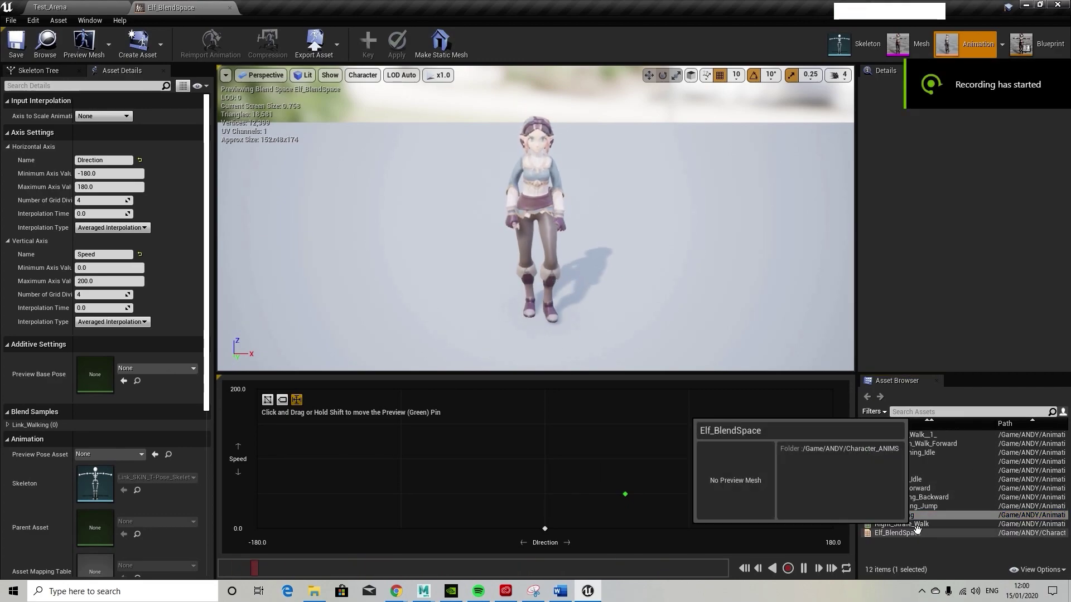
{"action": "left_click_drag", "start_coordinate": [916, 526], "coordinate": [690, 542]}
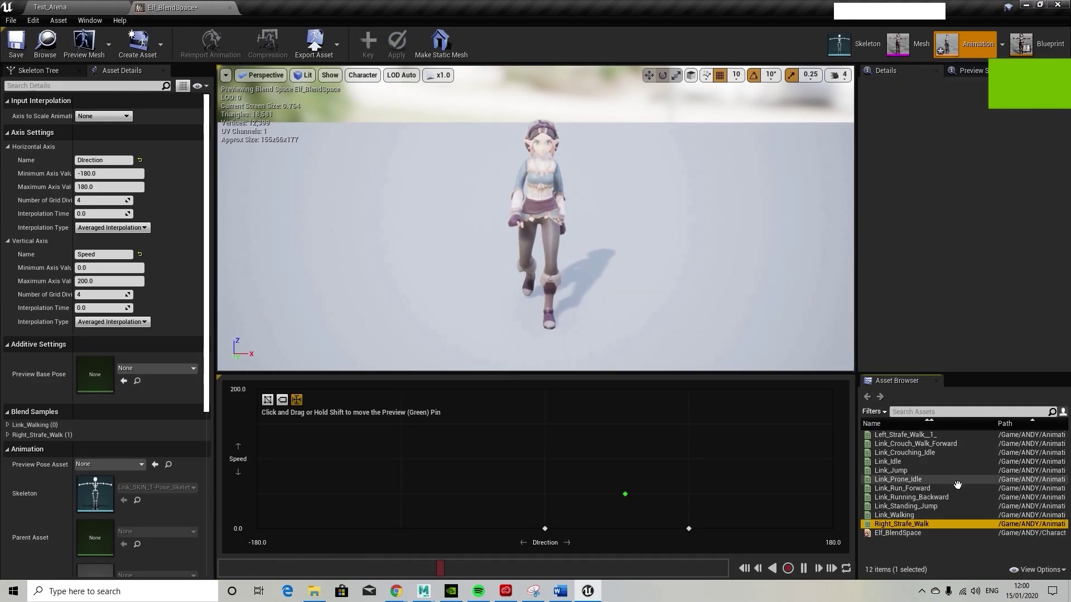
{"action": "left_click_drag", "start_coordinate": [927, 435], "coordinate": [401, 529]}
{"action": "left_click_drag", "start_coordinate": [619, 491], "coordinate": [546, 472]}
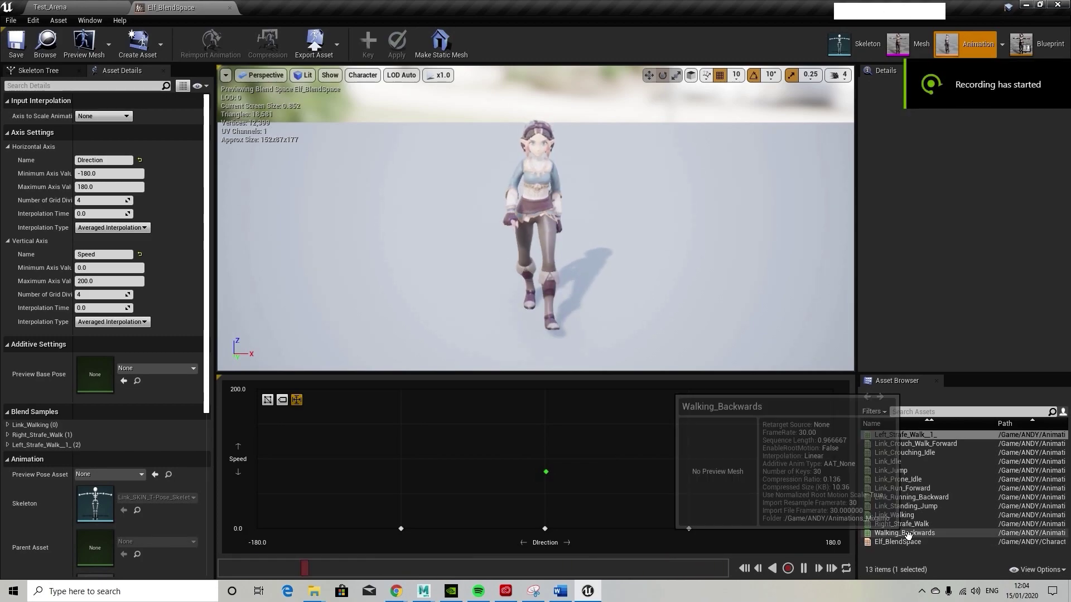
Place Walking_Backwards samples at Direction -180 and 180 with Speed 0, and preview the blend
{"action": "left_click_drag", "start_coordinate": [905, 533], "coordinate": [258, 527]}
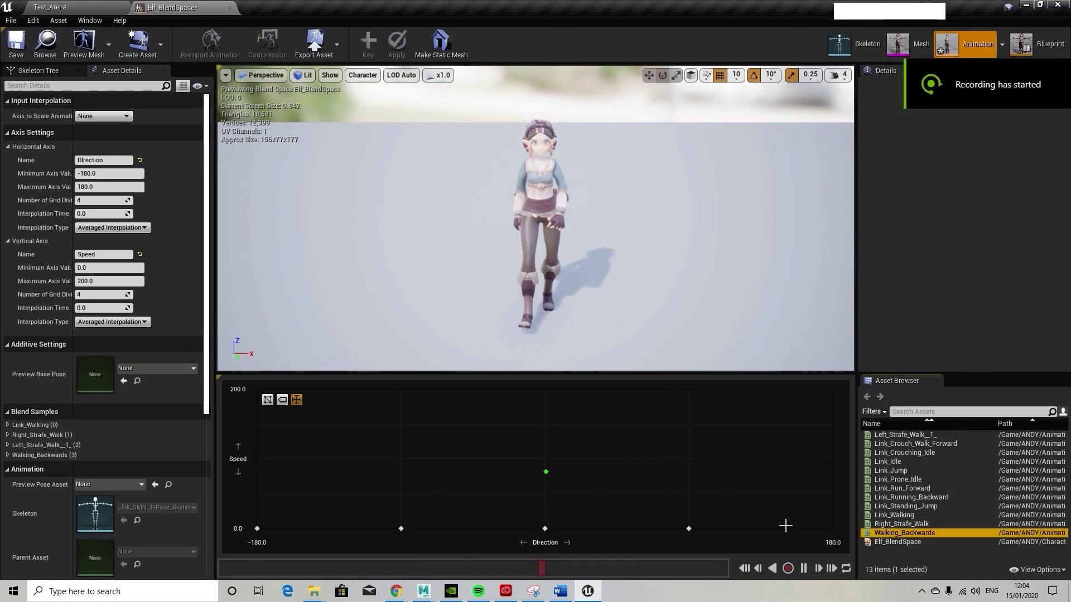
{"action": "left_click_drag", "start_coordinate": [927, 534], "coordinate": [832, 528]}
{"action": "left_click_drag", "start_coordinate": [537, 474], "coordinate": [469, 454]}
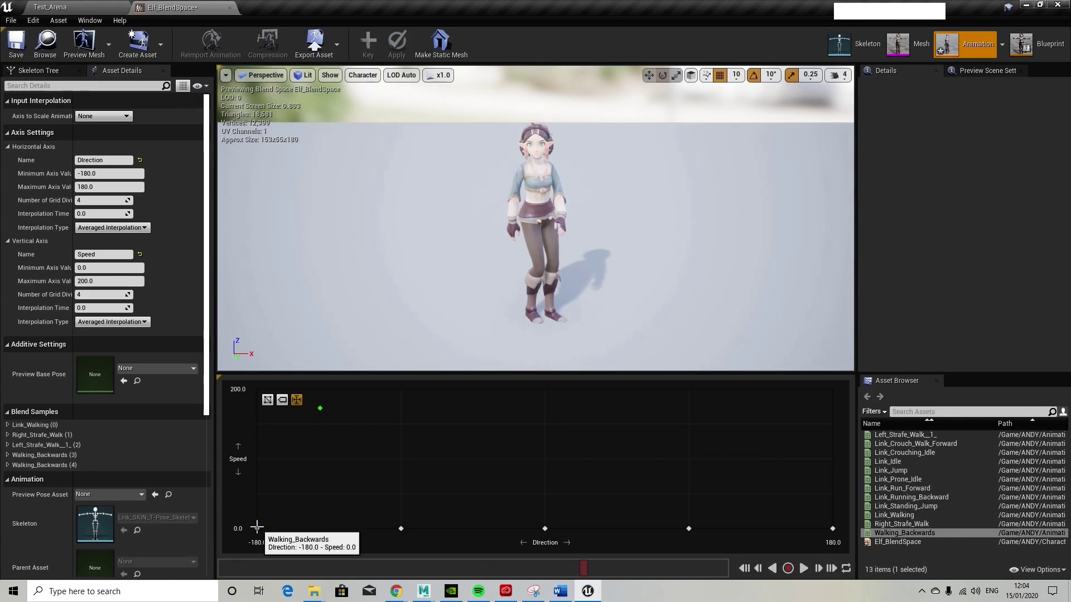
At Speed 200, place Walking_Backwards at Direction -180, Link_Walking at 0, Right_Strafe_Walk at 90 and Left_Strafe_Walk__1_ at -90
{"action": "left_click_drag", "start_coordinate": [895, 534], "coordinate": [256, 390]}
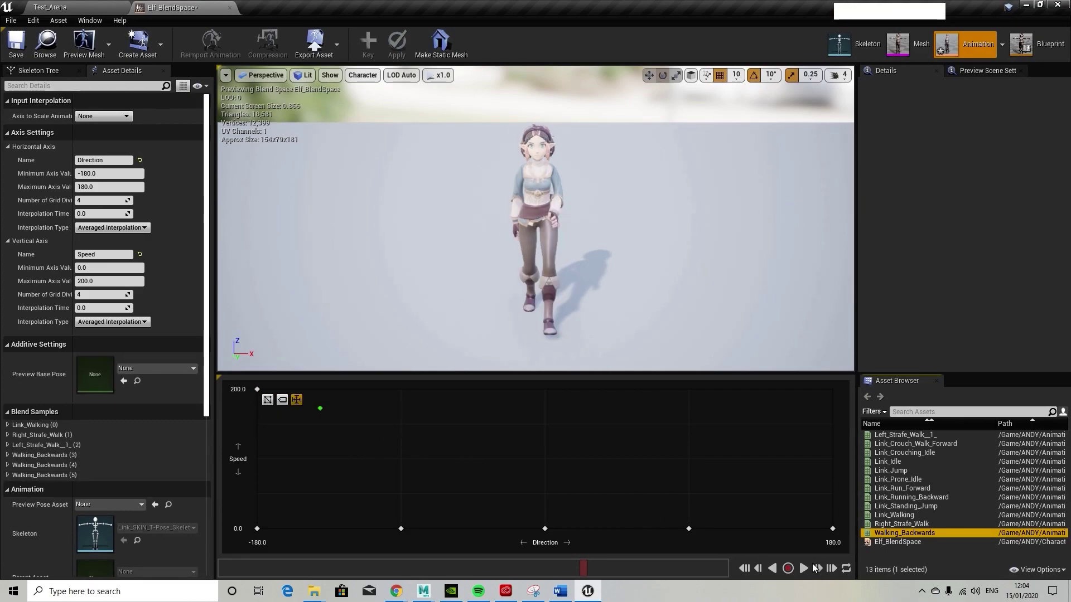
{"action": "left_click", "coordinate": [936, 541]}
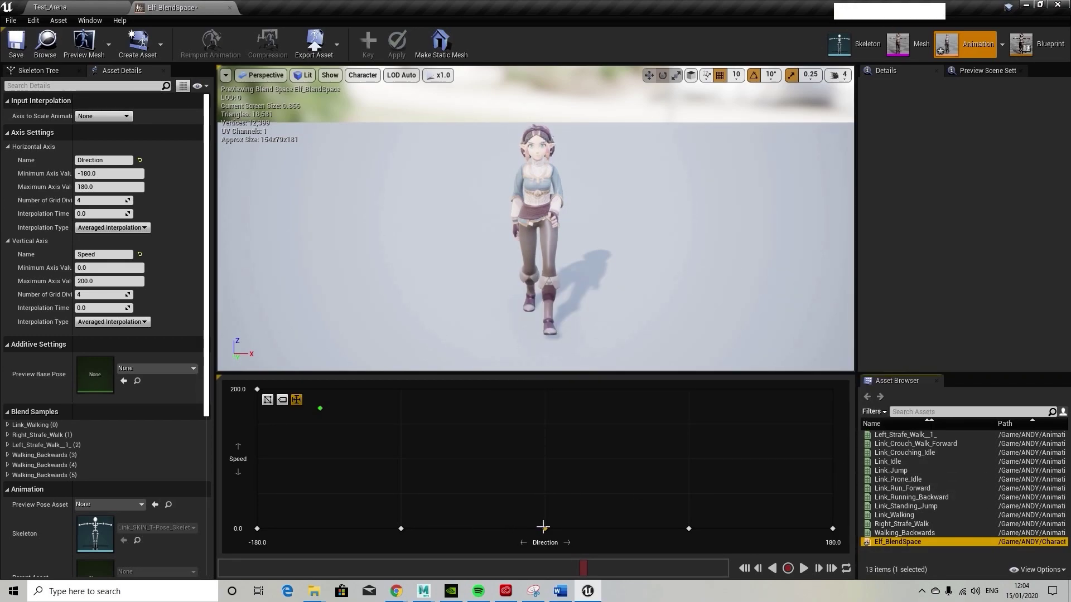
{"action": "left_click_drag", "start_coordinate": [926, 515], "coordinate": [545, 389]}
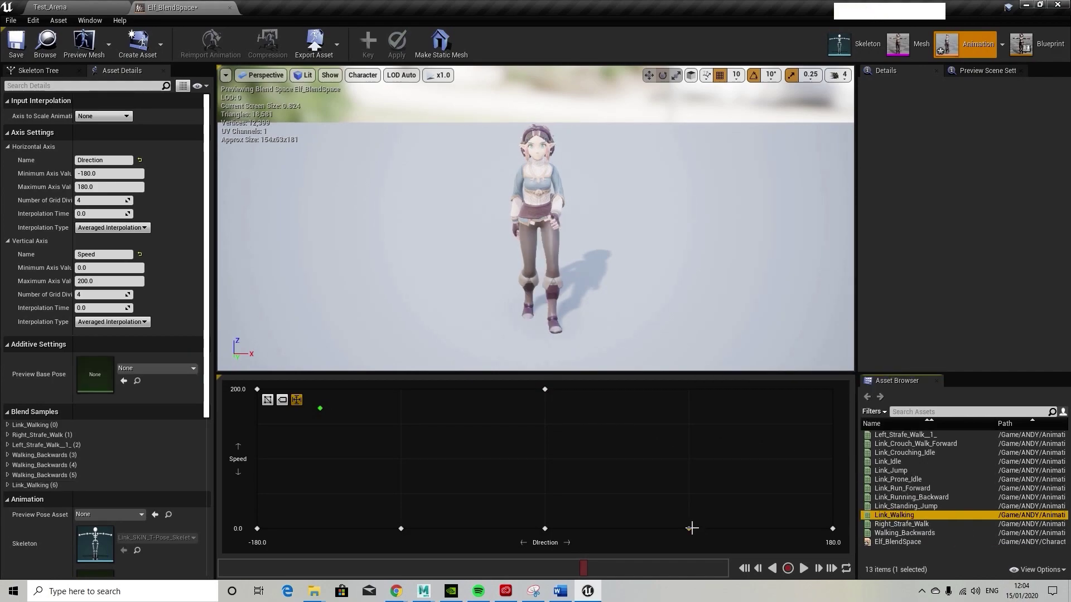
{"action": "left_click_drag", "start_coordinate": [915, 522], "coordinate": [689, 389]}
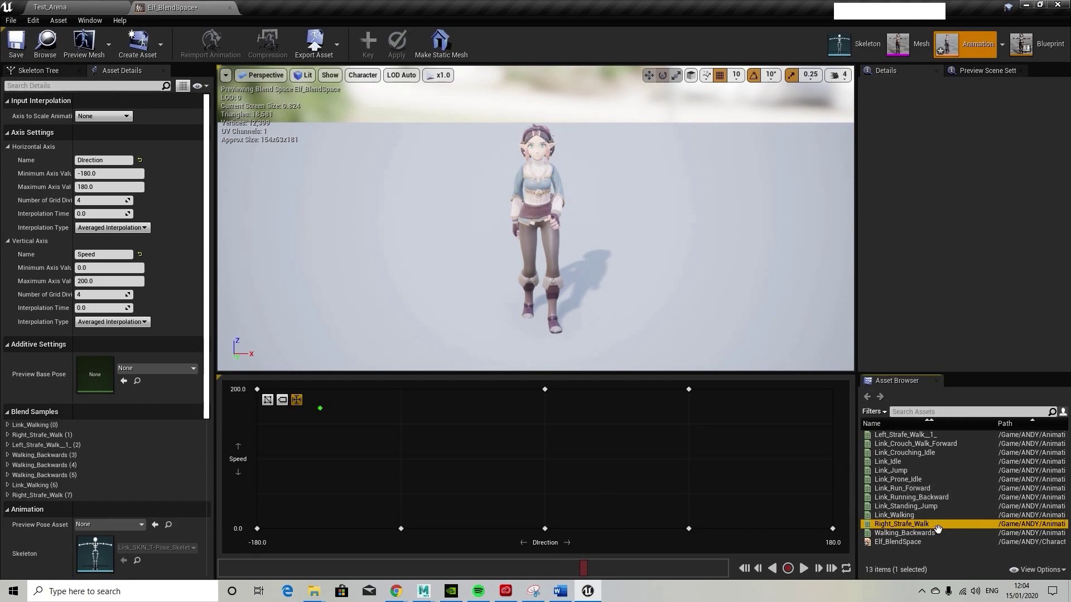
{"action": "left_click_drag", "start_coordinate": [906, 437], "coordinate": [401, 389]}
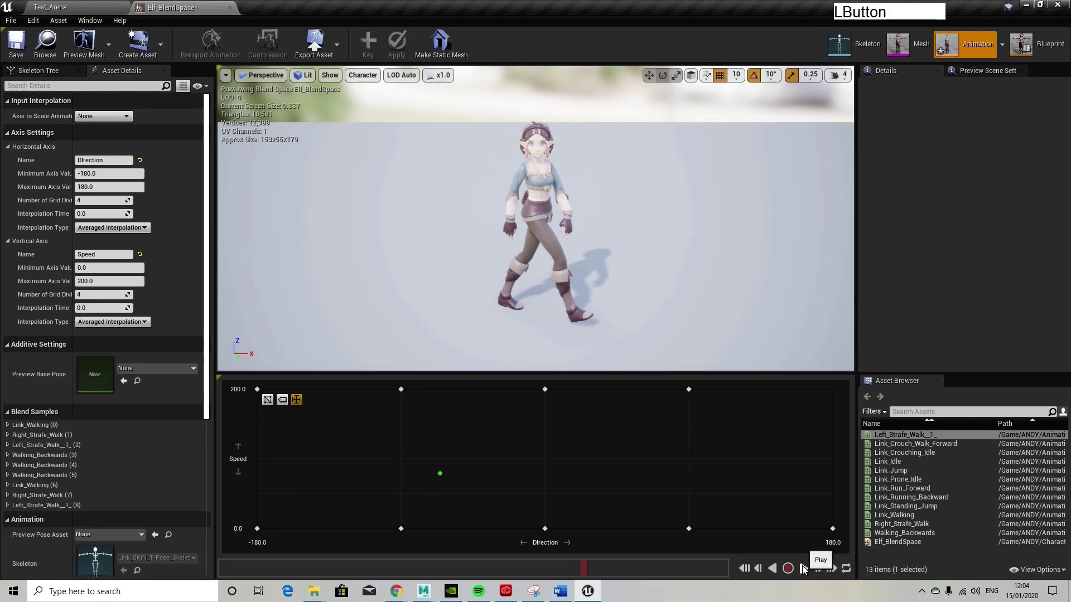
Preview the blends along the high-speed edge and add a Walking_Backwards sample at Direction 180, Speed 200
{"action": "mouse_move", "coordinate": [446, 477]}
{"action": "left_mouse_down"}
{"action": "mouse_move", "coordinate": [350, 409]}
{"action": "mouse_move", "coordinate": [345, 389]}
{"action": "left_mouse_up"}
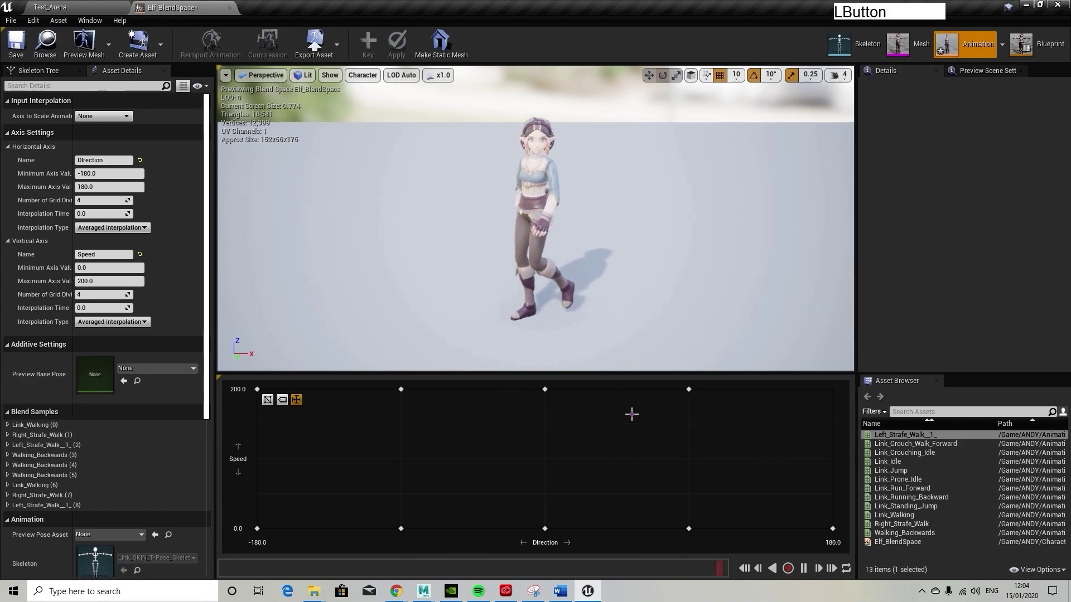
{"action": "mouse_move", "coordinate": [631, 414]}
{"action": "left_mouse_down"}
{"action": "mouse_move", "coordinate": [737, 385]}
{"action": "mouse_move", "coordinate": [822, 394]}
{"action": "left_mouse_up"}
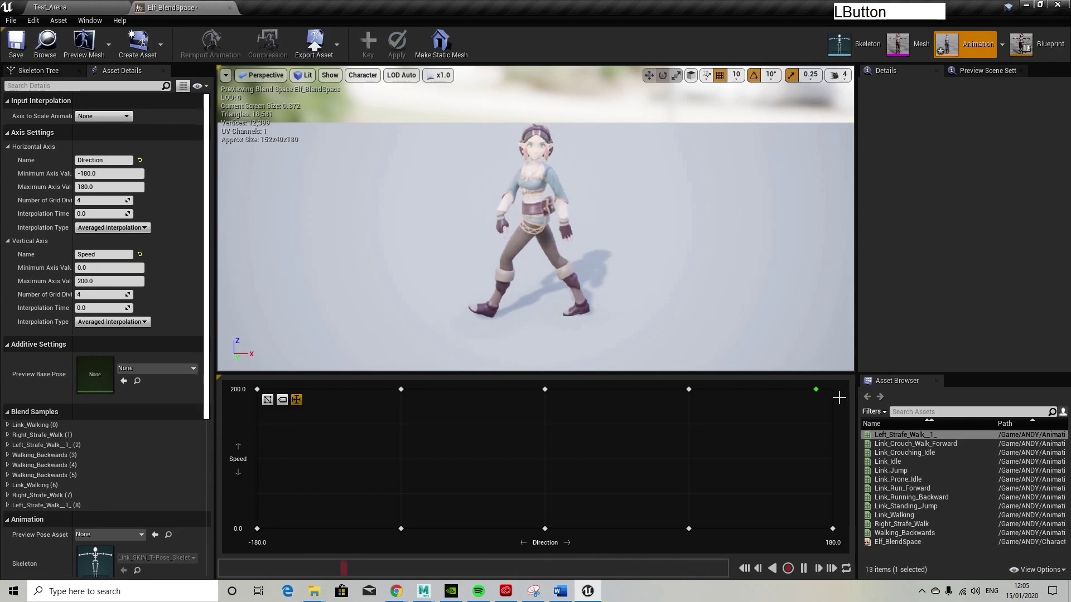
{"action": "left_click_drag", "start_coordinate": [834, 396], "coordinate": [793, 436]}
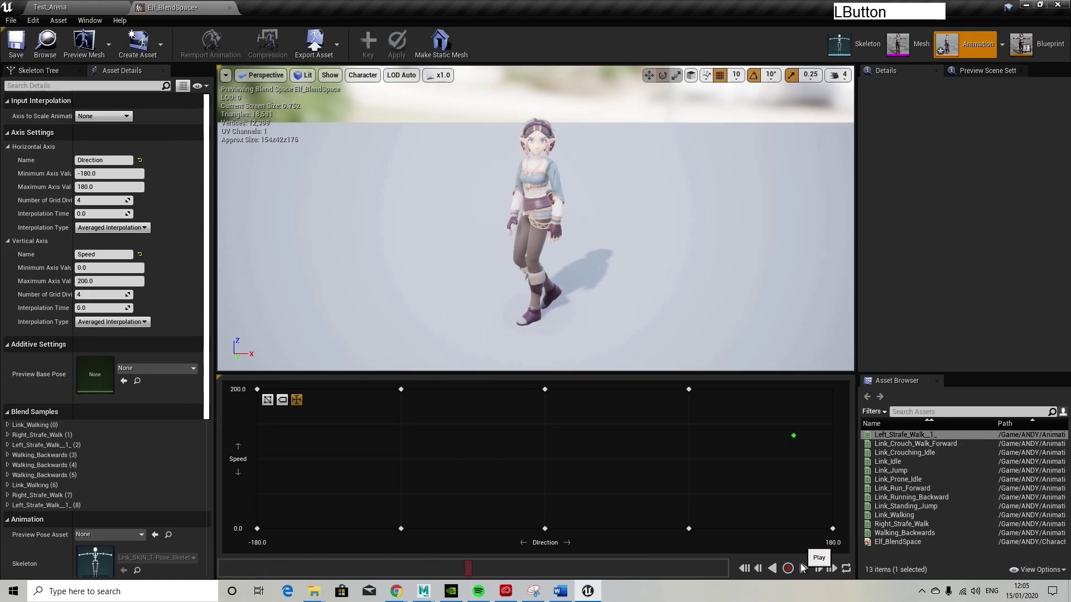
{"action": "left_click_drag", "start_coordinate": [904, 533], "coordinate": [830, 392]}
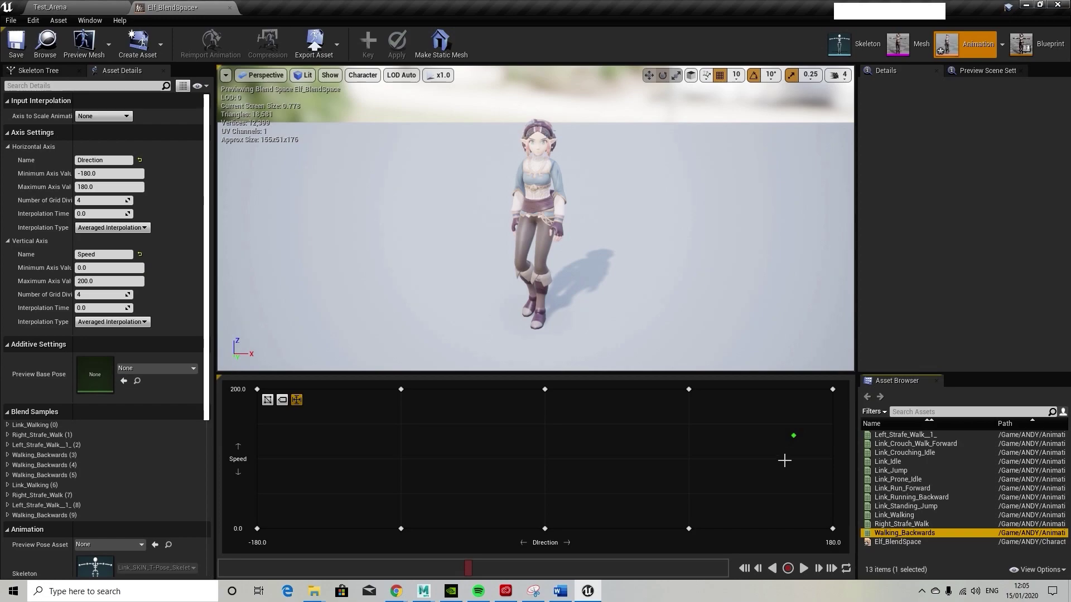
Play the preview and sweep the preview point from the forward-right area to the high-speed forward-left area of the grid
{"action": "left_click", "coordinate": [803, 569]}
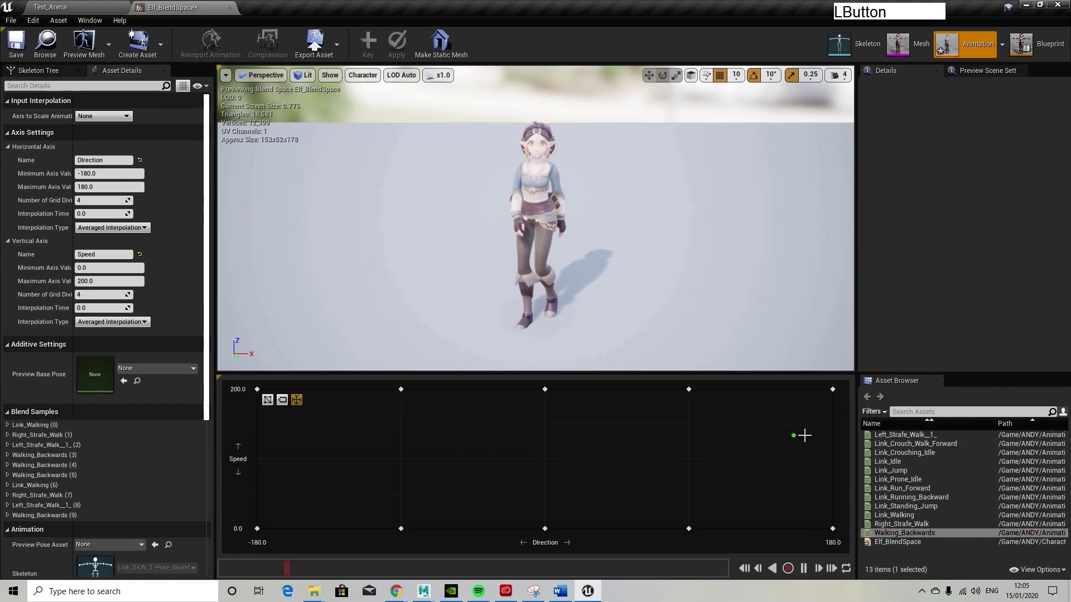
{"action": "mouse_move", "coordinate": [793, 436]}
{"action": "left_mouse_down"}
{"action": "mouse_move", "coordinate": [806, 402]}
{"action": "mouse_move", "coordinate": [787, 511]}
{"action": "mouse_move", "coordinate": [786, 501]}
{"action": "mouse_move", "coordinate": [548, 389]}
{"action": "mouse_move", "coordinate": [460, 397]}
{"action": "left_mouse_up"}
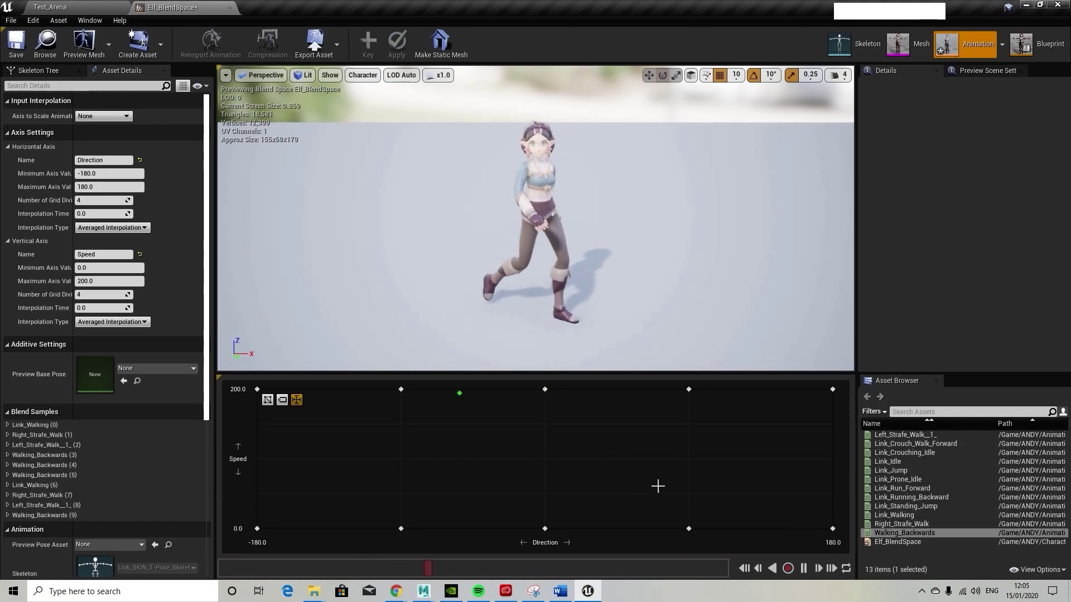
{"action": "key", "text": "alt+F9"}
Set the blend space's target weight interpolation speed under Sample Interpolation to 2.0
{"action": "scroll", "coordinate": [103, 340], "scroll_direction": "down", "scroll_amount": 10}
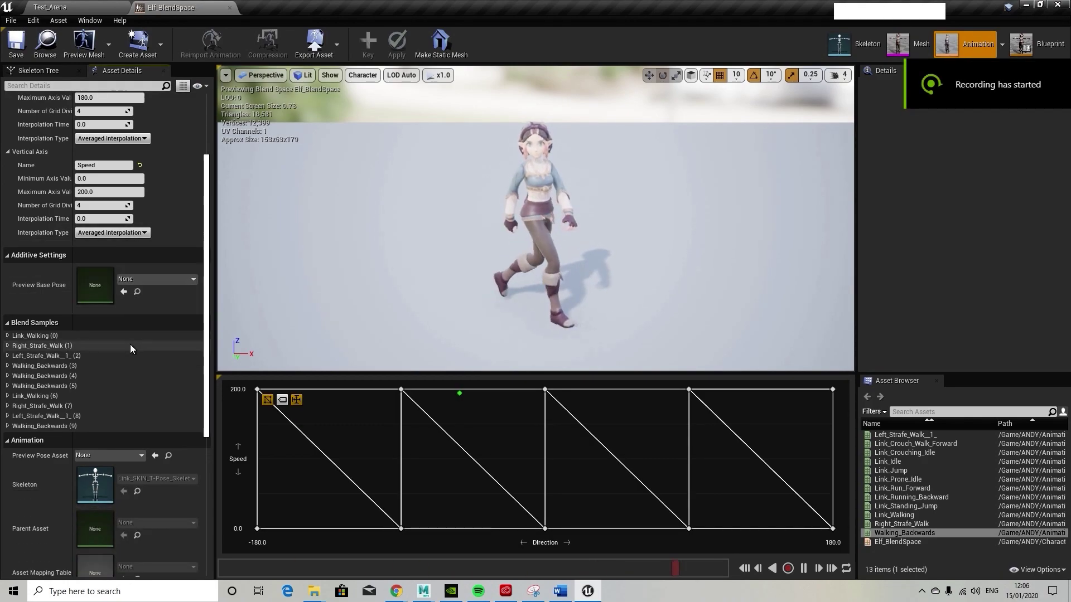
{"action": "scroll", "coordinate": [132, 371], "scroll_direction": "down", "scroll_amount": 2}
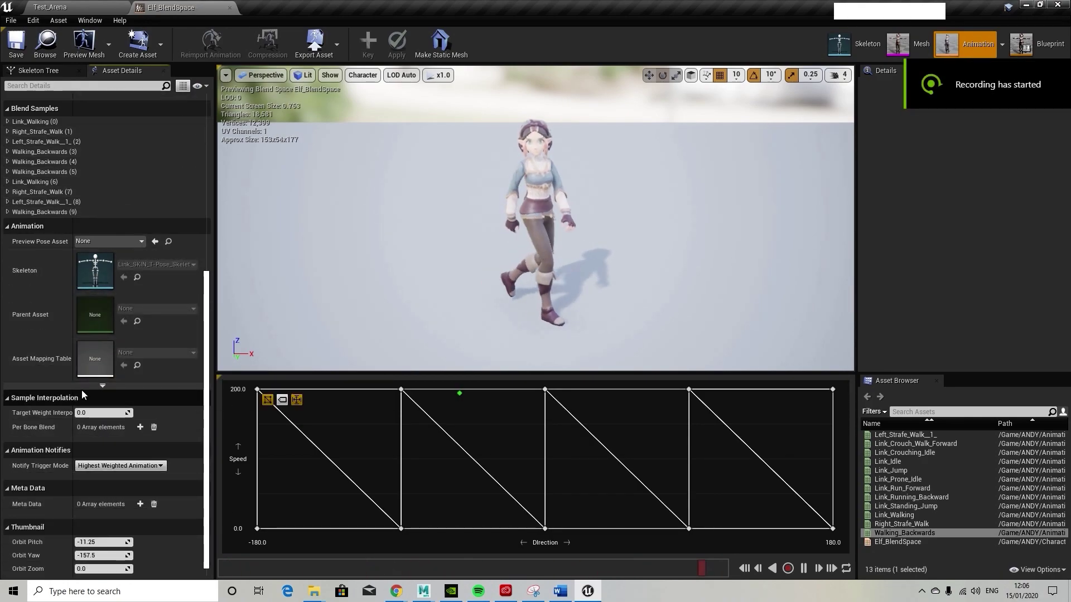
{"action": "left_click", "coordinate": [87, 413]}
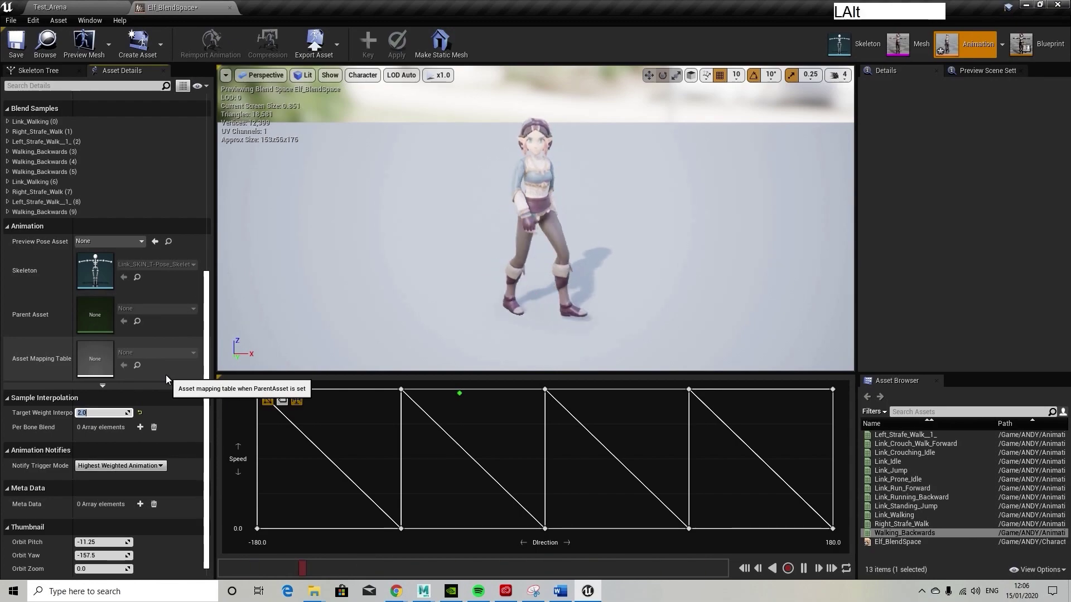
{"action": "key", "text": "alt+F9"}
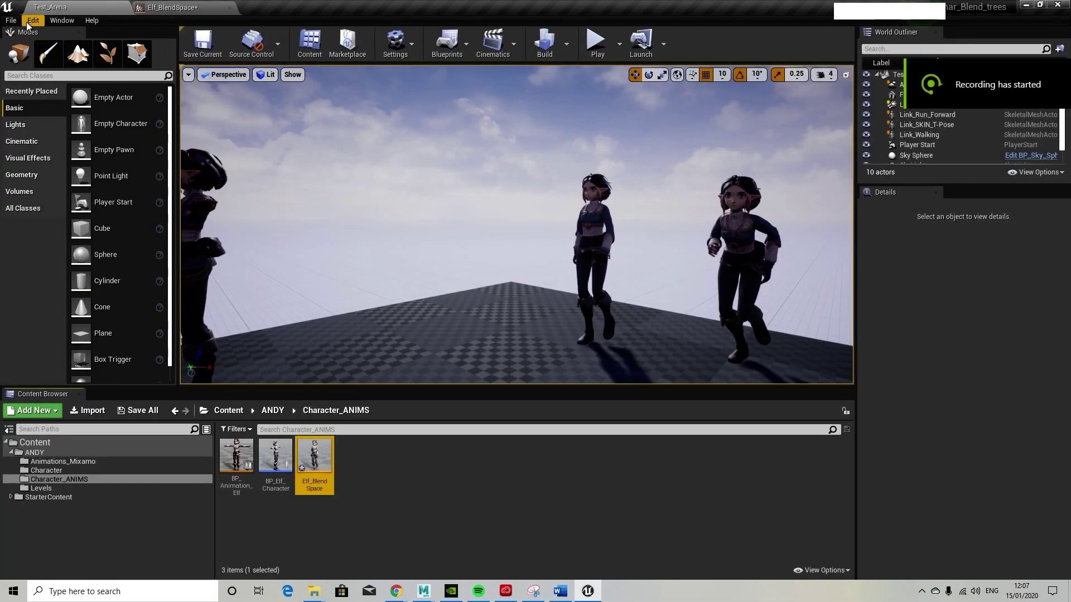
Save all changes in the level editor and rename the Elf_BlendSpace asset to Elf_BS_WALK
{"action": "left_click", "coordinate": [12, 21]}
{"action": "left_click", "coordinate": [43, 115]}
{"action": "left_click", "coordinate": [315, 490]}
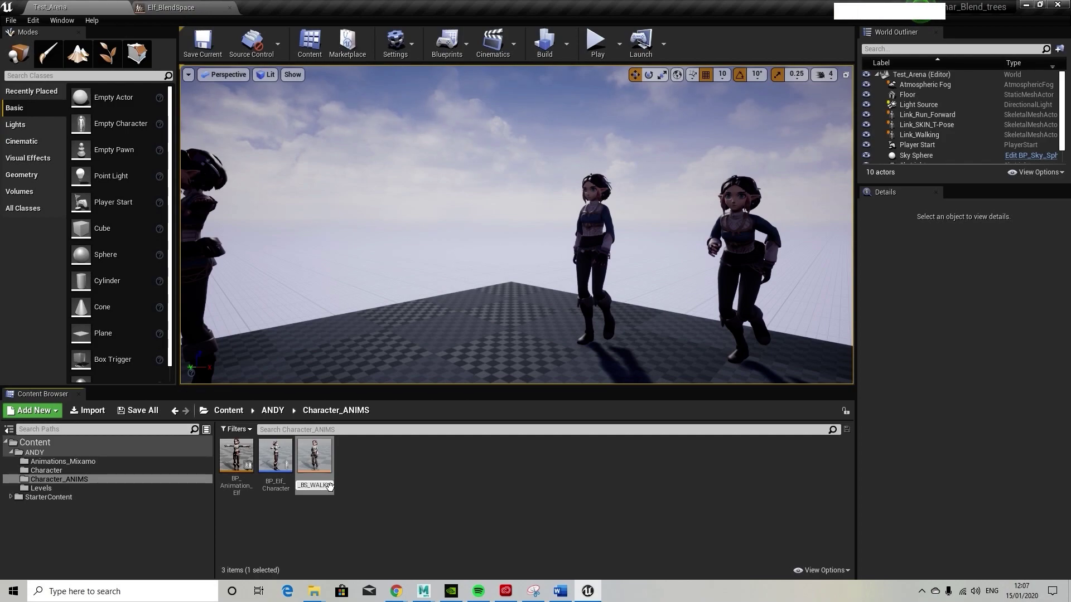
{"action": "key", "text": "Return"}
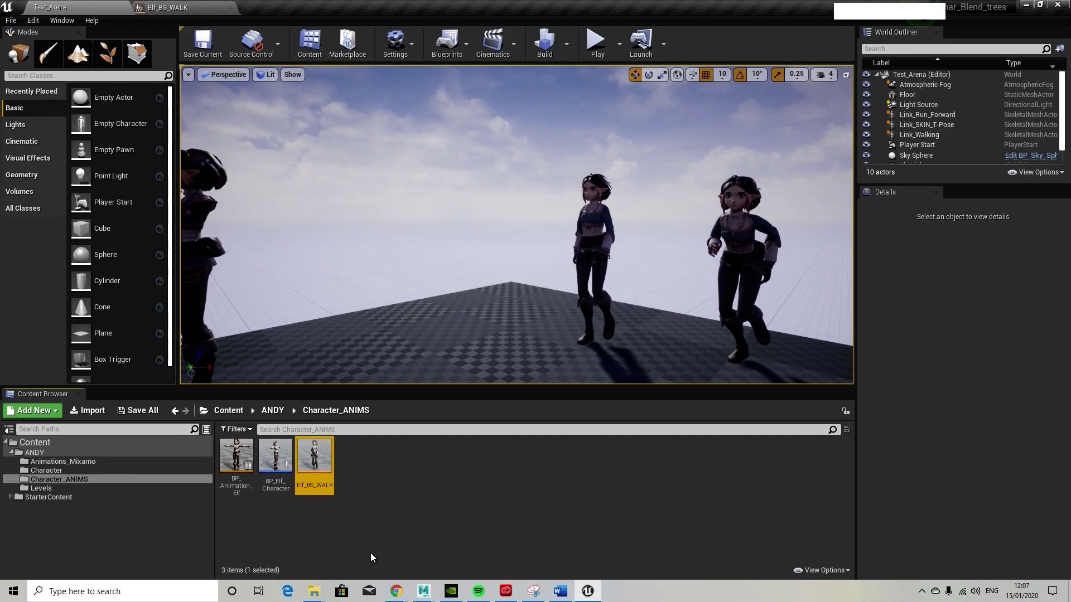
Duplicate the Elf_BS_WALK blend space as ELF_BS_JOG and open the copy for editing
{"action": "right_click", "coordinate": [326, 457]}
{"action": "left_click", "coordinate": [404, 234]}
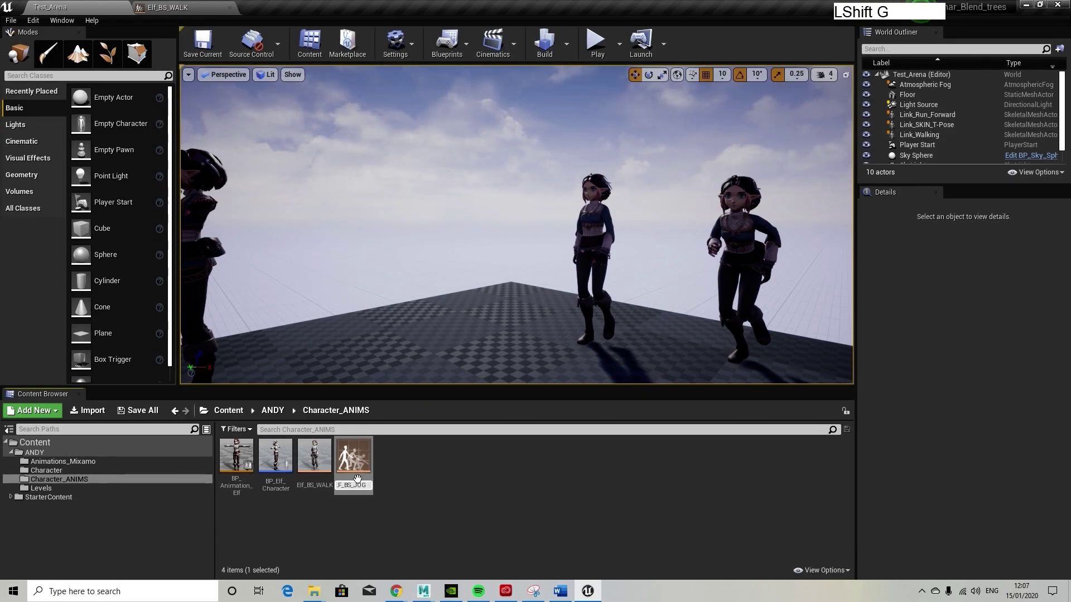
{"action": "key", "text": "Return"}
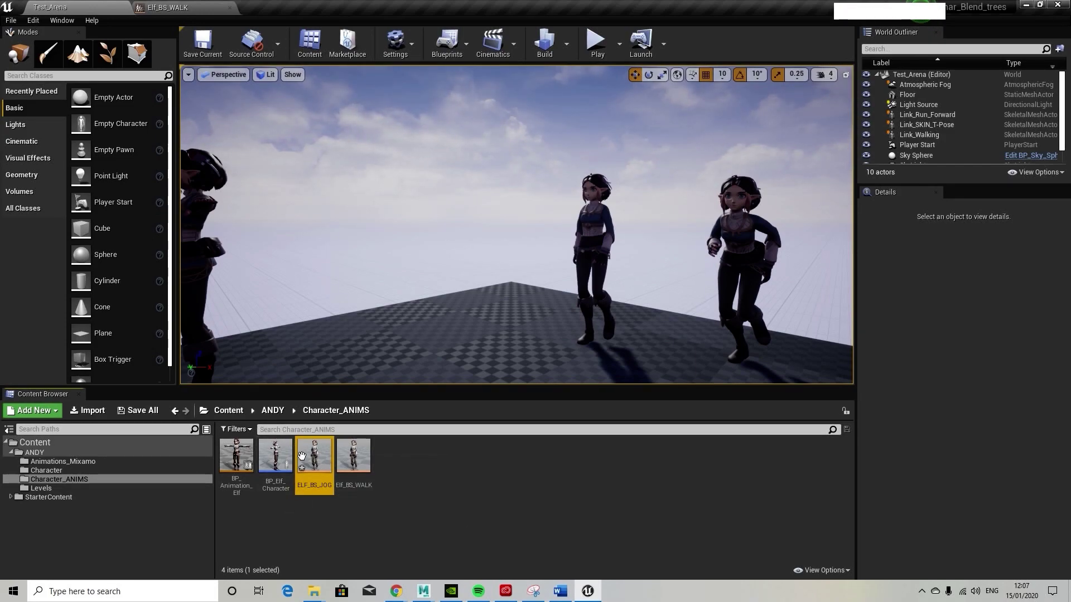
{"action": "double_click", "coordinate": [330, 464]}
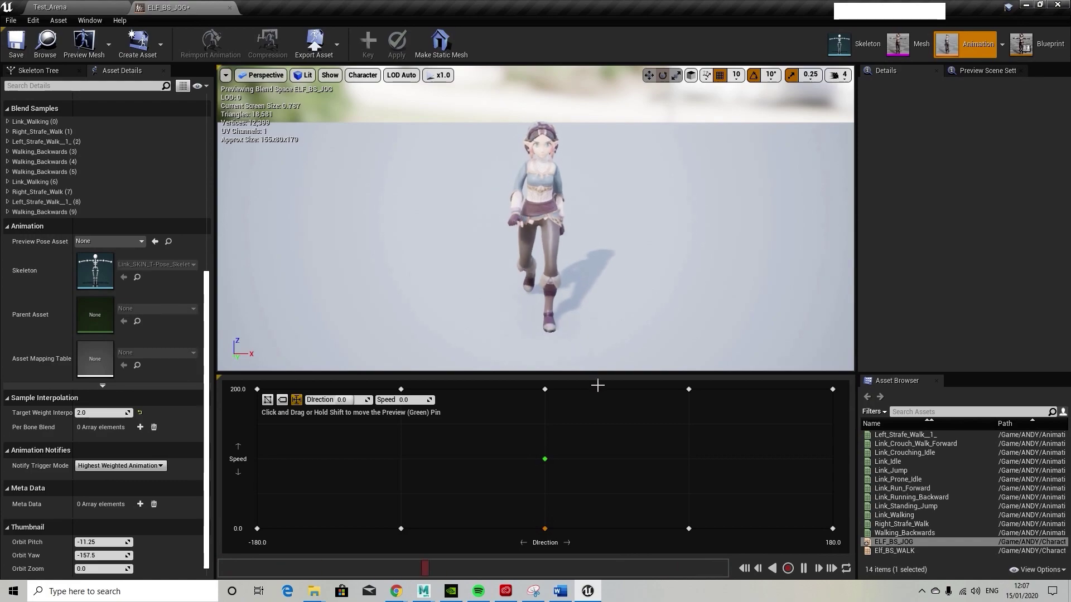
Set the Speed axis maximum value to 376 in ELF_BS_JOG and save the asset
{"action": "scroll", "coordinate": [33, 246], "scroll_direction": "up", "scroll_amount": 6}
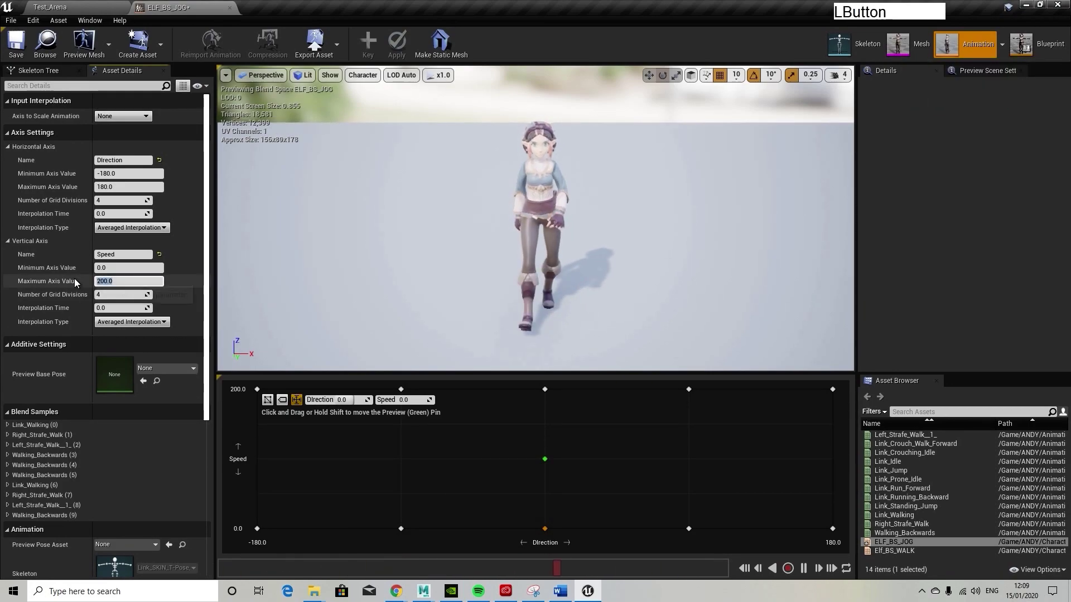
{"action": "key", "text": "BackSpace"}
{"action": "type", "text": "376"}
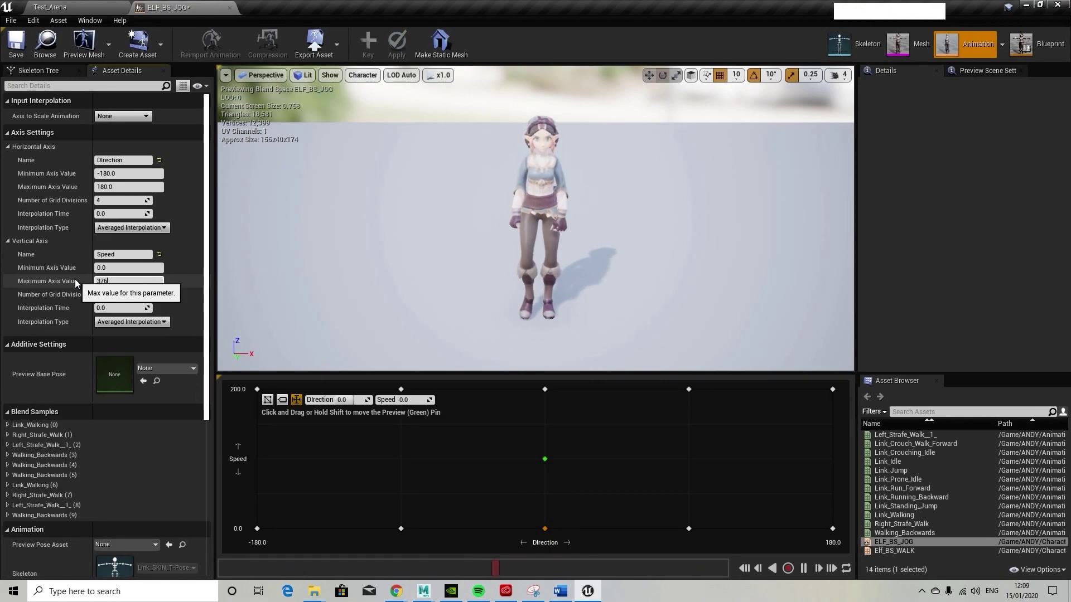
{"action": "key", "text": "Return"}
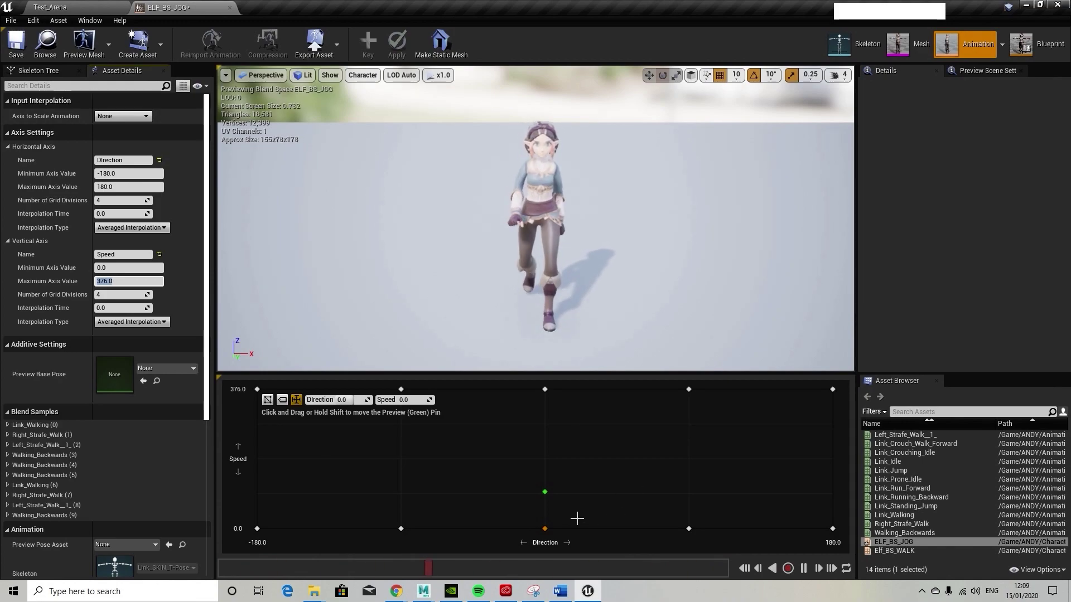
{"action": "left_click_drag", "start_coordinate": [545, 491], "coordinate": [543, 469]}
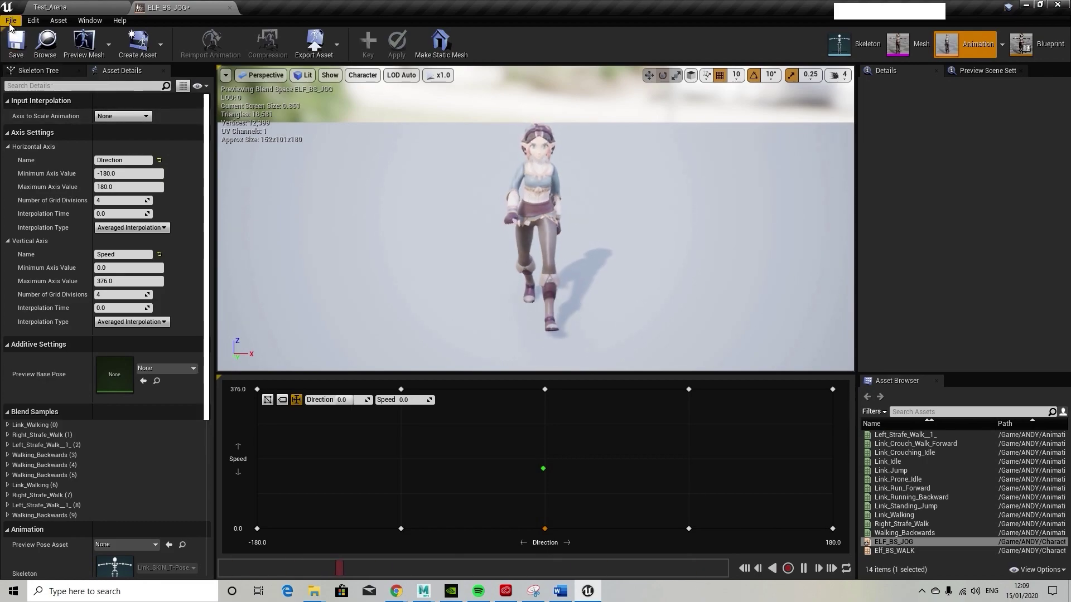
{"action": "left_click", "coordinate": [15, 45]}
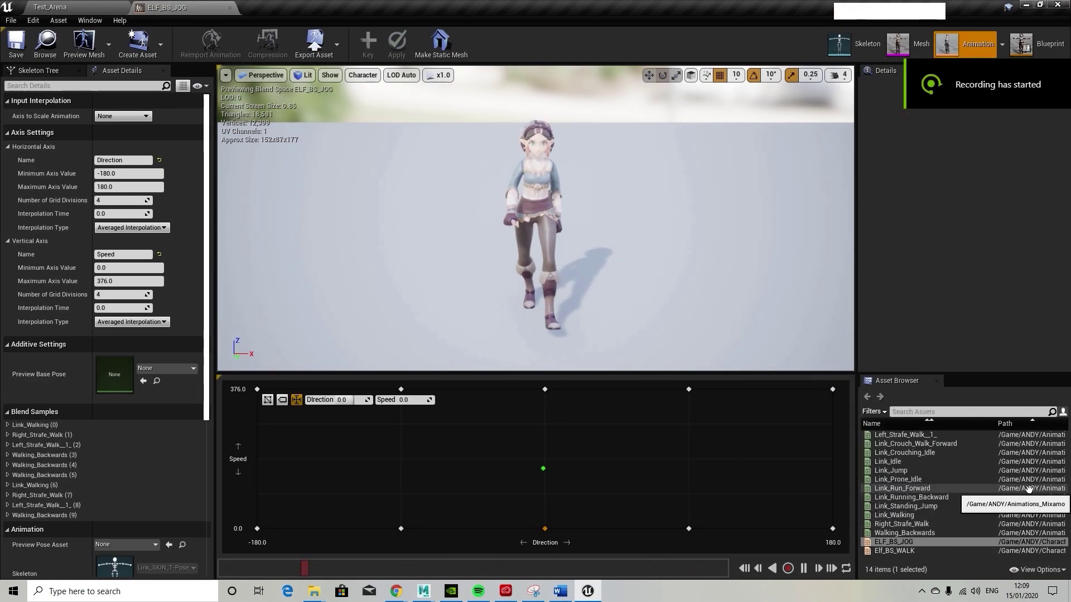
At Speeds 0 and 376, place Link_Run_Forward at Direction 0 and Link_Running_Backward at -180 and 180, and preview the blend
{"action": "left_click_drag", "start_coordinate": [1029, 489], "coordinate": [548, 394]}
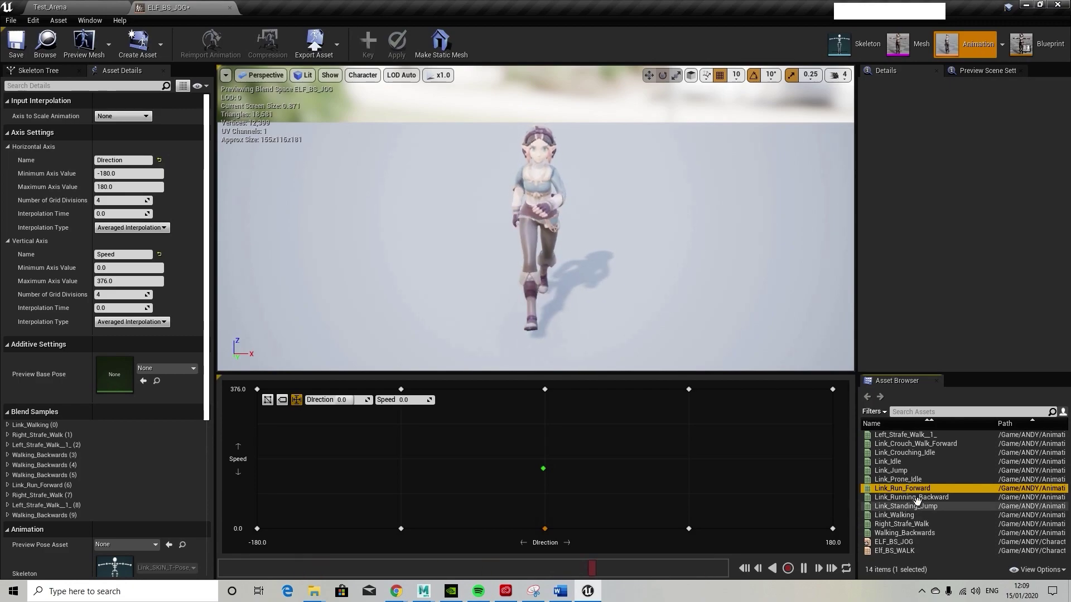
{"action": "left_click_drag", "start_coordinate": [904, 491], "coordinate": [543, 530]}
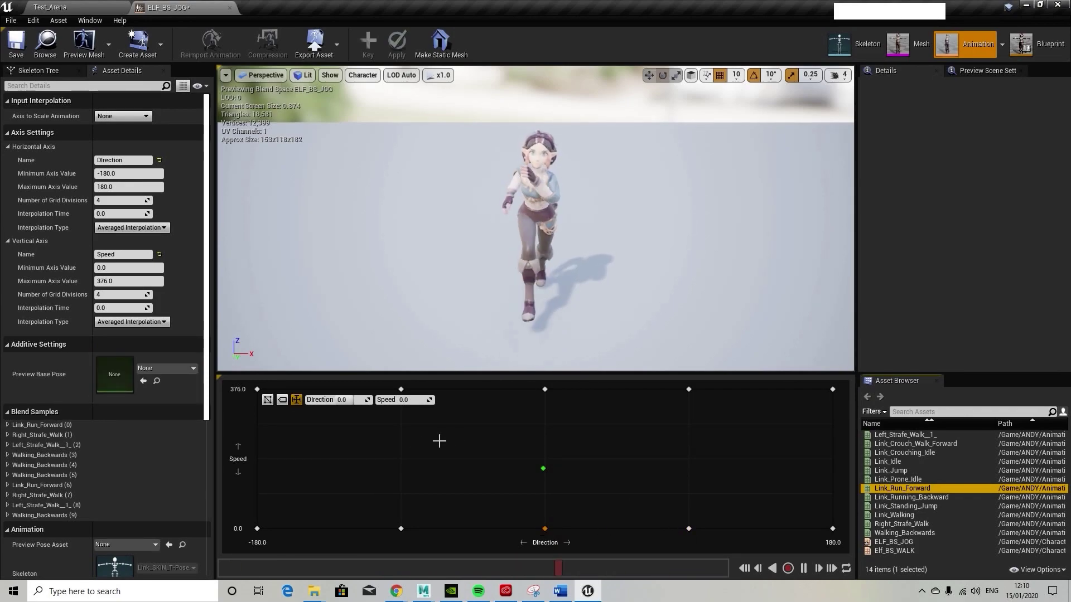
{"action": "left_click_drag", "start_coordinate": [914, 497], "coordinate": [257, 390]}
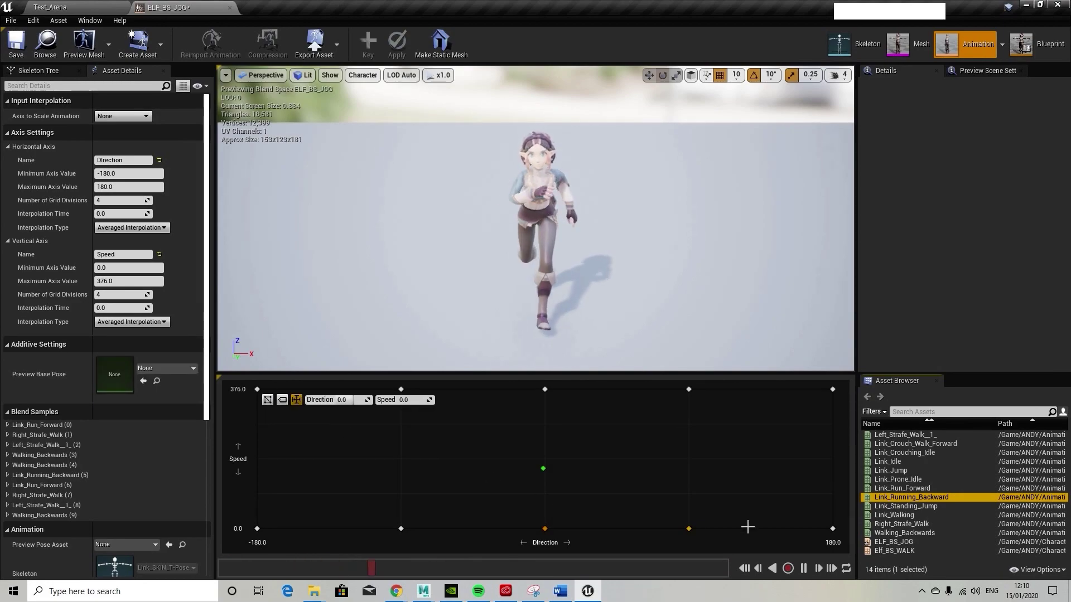
{"action": "left_click_drag", "start_coordinate": [958, 505], "coordinate": [256, 529]}
{"action": "left_click_drag", "start_coordinate": [911, 497], "coordinate": [832, 389]}
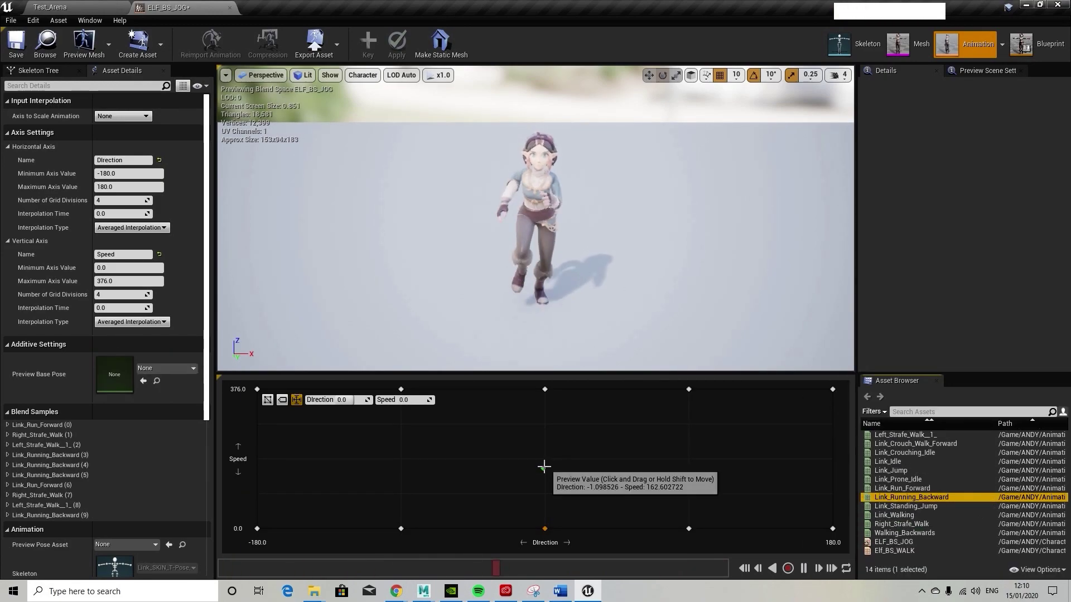
{"action": "mouse_move", "coordinate": [664, 432]}
{"action": "left_mouse_down"}
{"action": "mouse_move", "coordinate": [741, 422]}
{"action": "mouse_move", "coordinate": [598, 458]}
{"action": "left_mouse_up"}
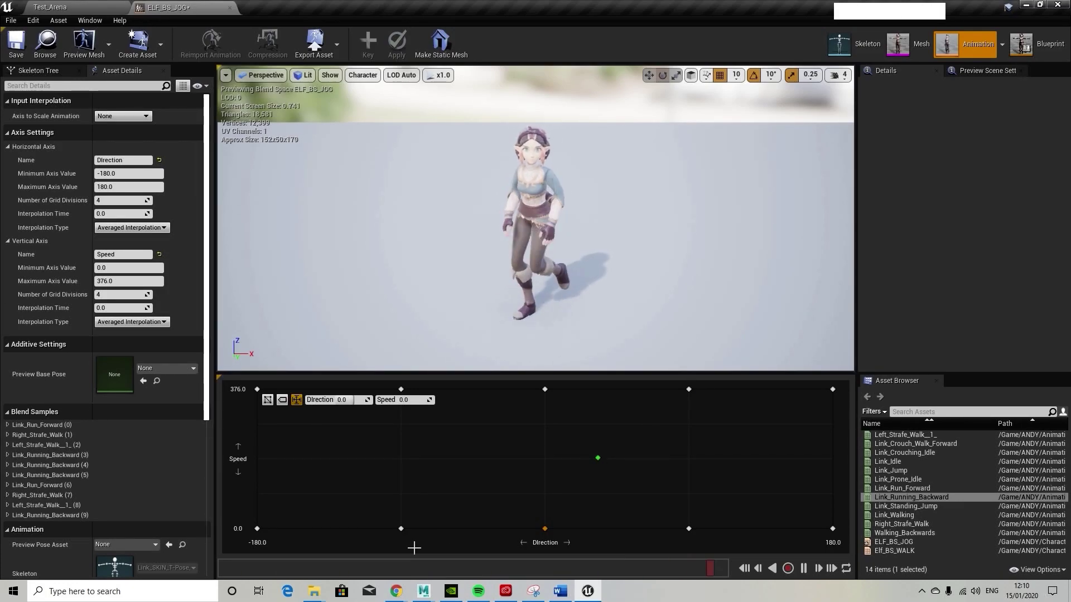
Switch to the Mixamo page in the browser and search the animations for "run right"
{"action": "left_click", "coordinate": [402, 586]}
{"action": "left_click", "coordinate": [335, 543]}
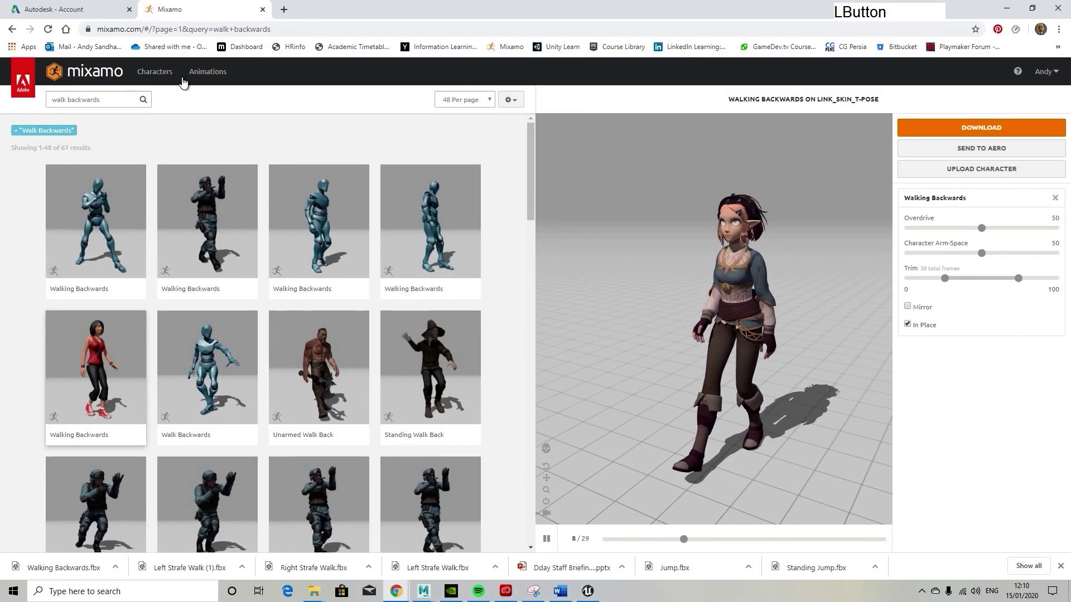
{"action": "left_click", "coordinate": [65, 102]}
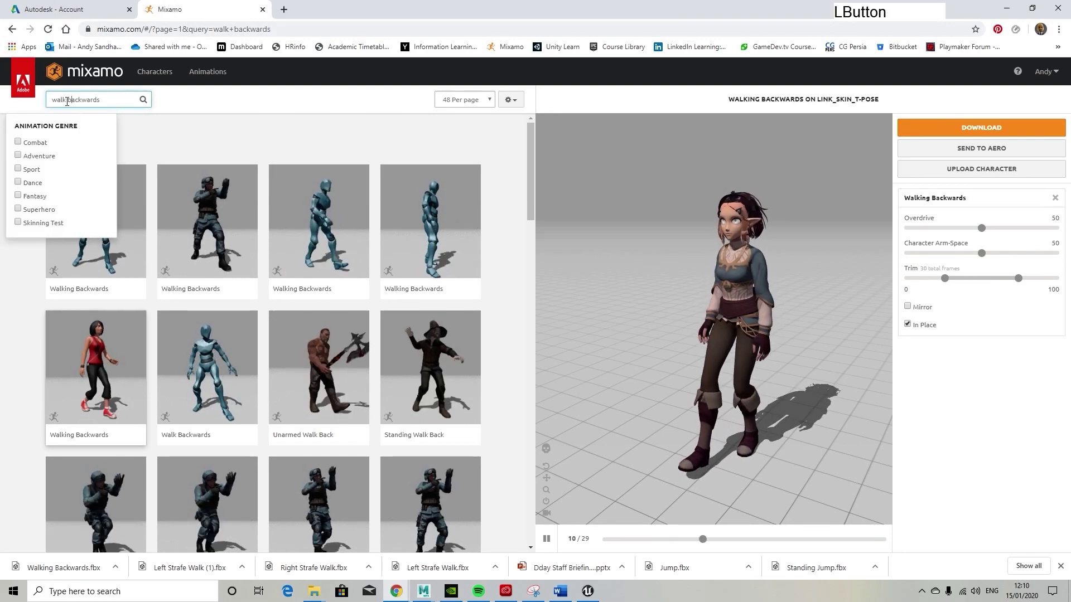
{"action": "key", "text": "BackSpace"}
{"action": "key", "text": "BackSpace"}
{"action": "key", "text": "BackSpace"}
{"action": "key", "text": "BackSpace"}
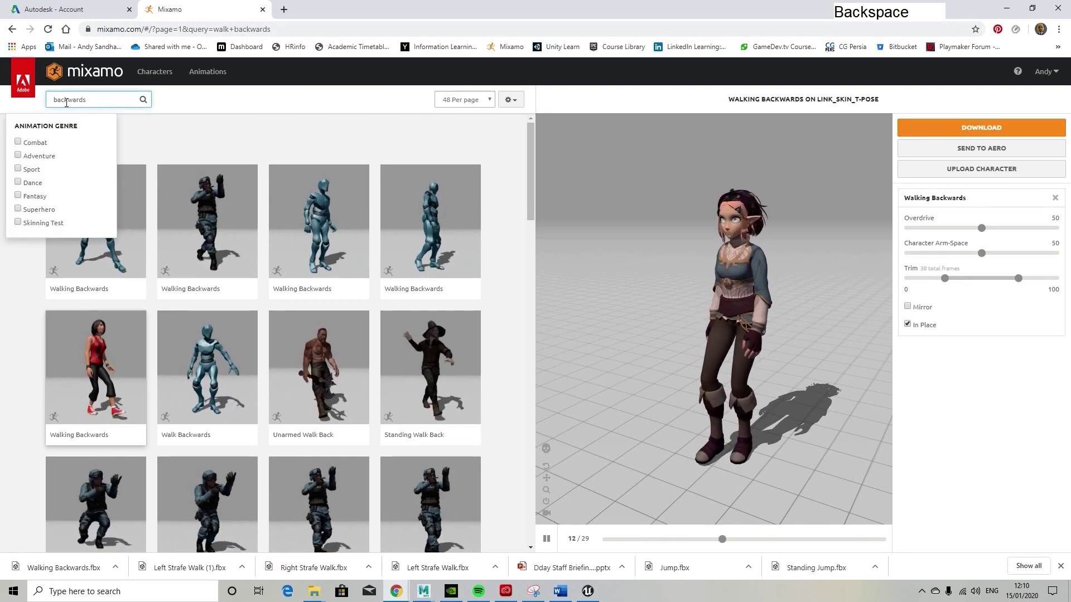
{"action": "key", "text": "Right"}
{"action": "key", "text": "Right"}
{"action": "key", "text": "Right"}
{"action": "key", "text": "Right"}
{"action": "key", "text": "Right"}
{"action": "key", "text": "Right"}
{"action": "key", "text": "Right"}
{"action": "key", "text": "Right"}
{"action": "key", "text": "Right"}
{"action": "key", "text": "BackSpace"}
{"action": "key", "text": "BackSpace"}
{"action": "key", "text": "BackSpace"}
{"action": "key", "text": "BackSpace"}
{"action": "key", "text": "BackSpace"}
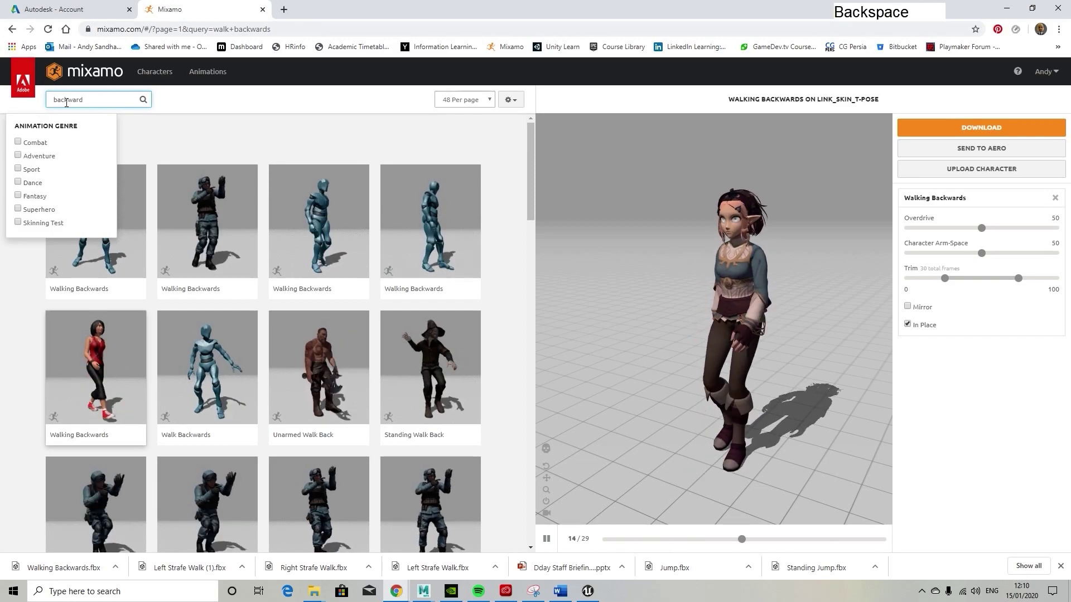
{"action": "key", "text": "BackSpace"}
{"action": "key", "text": "BackSpace"}
{"action": "key", "text": "BackSpace"}
{"action": "key", "text": "BackSpace"}
{"action": "type", "text": "run r"}
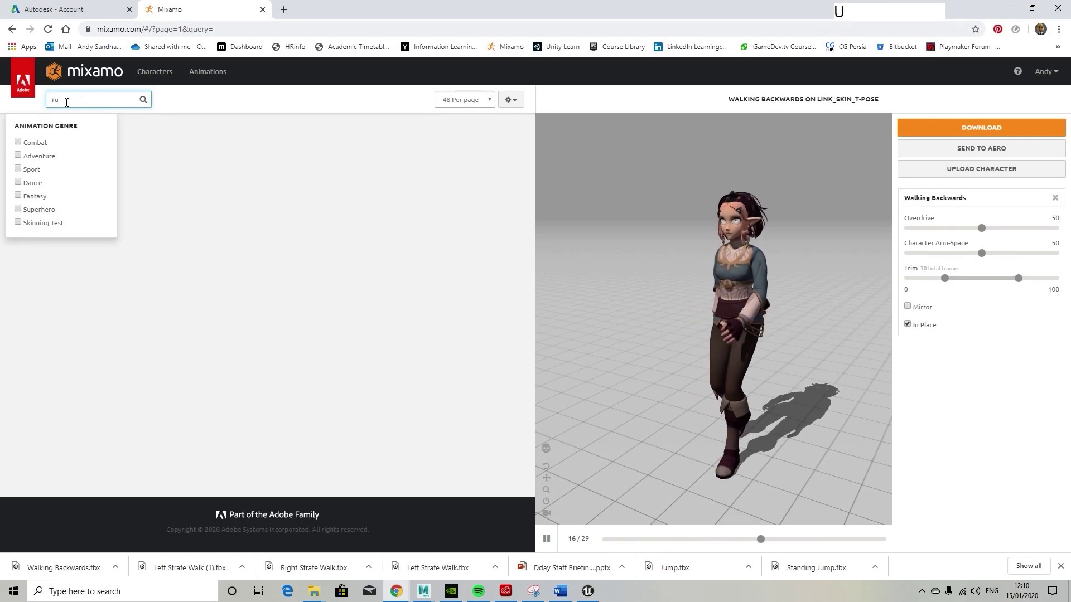
{"action": "type", "text": "ight"}
{"action": "key", "text": "Return"}
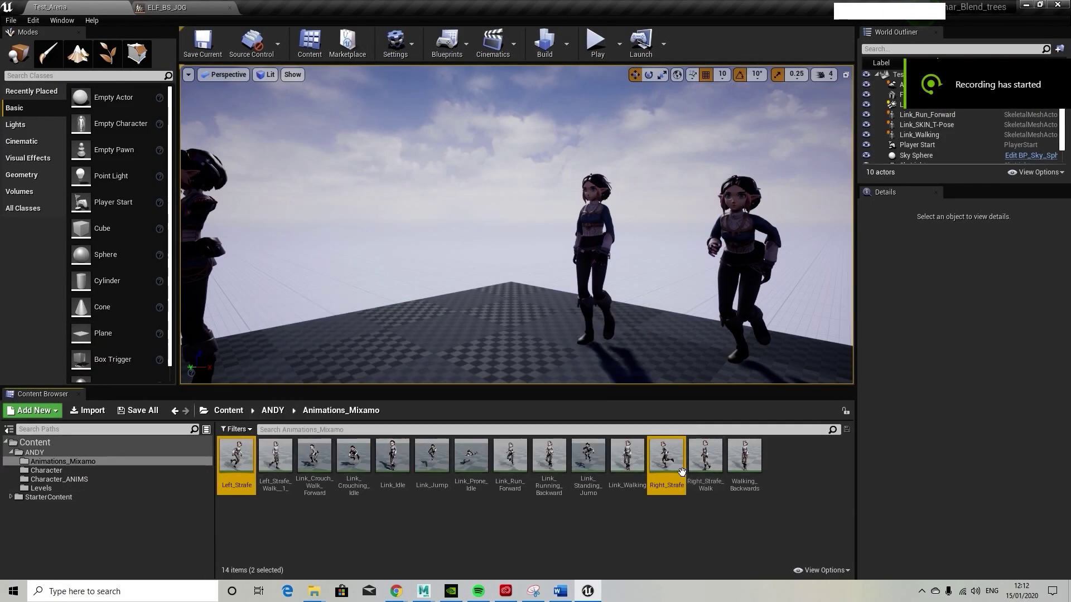
Return to the ELF_BS_JOG blend space and place Right_Strafe at Direction 90 for Speeds 0 and 376
{"action": "left_click", "coordinate": [168, 9]}
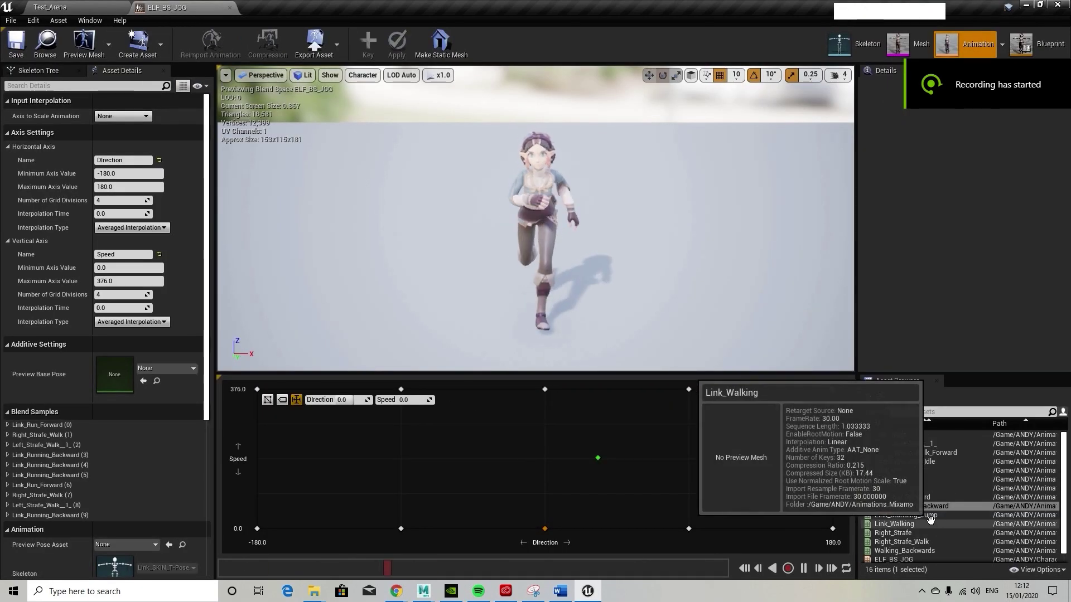
{"action": "scroll", "coordinate": [988, 499], "scroll_direction": "down", "scroll_amount": 1}
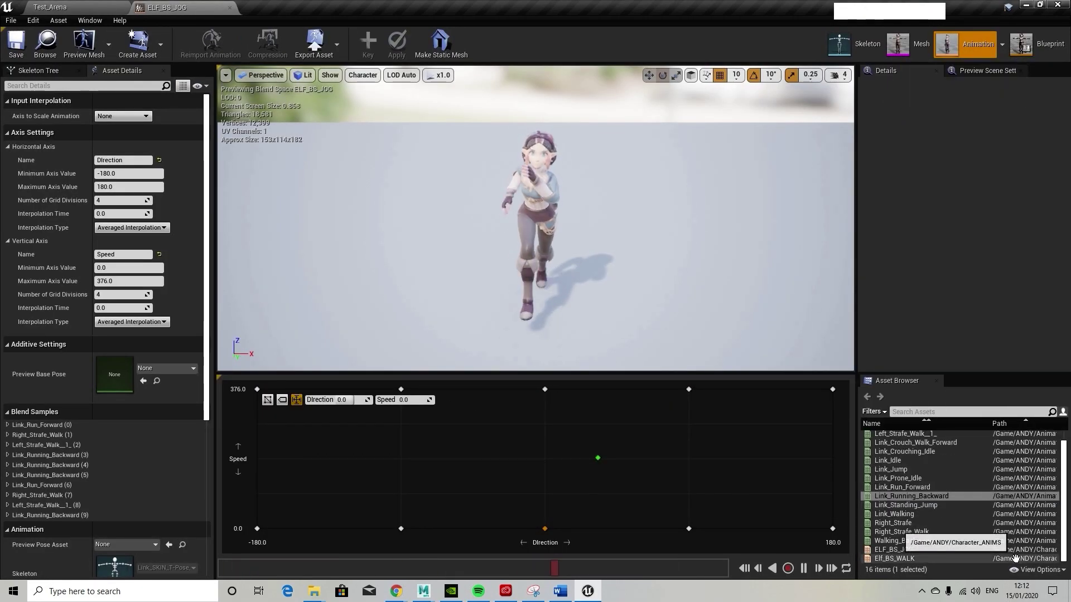
{"action": "left_click_drag", "start_coordinate": [901, 531], "coordinate": [692, 530]}
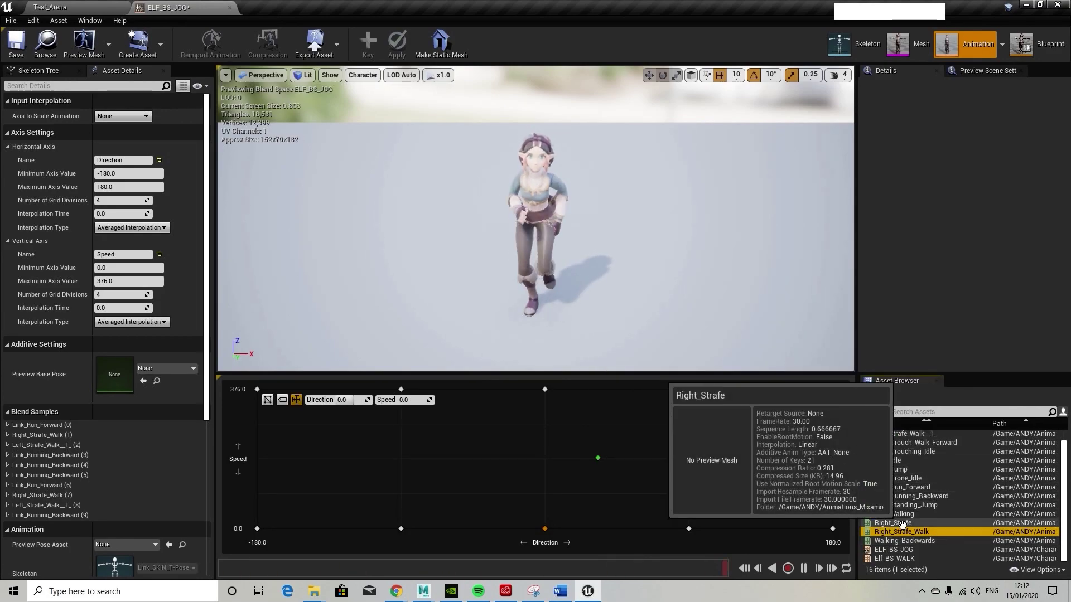
{"action": "left_click_drag", "start_coordinate": [902, 523], "coordinate": [689, 529]}
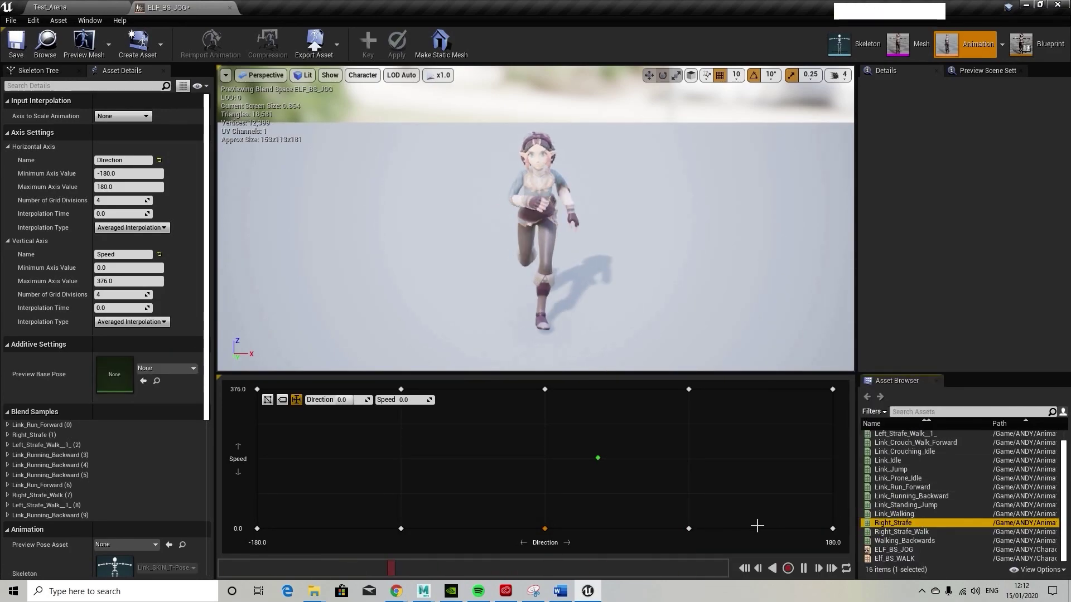
{"action": "left_click_drag", "start_coordinate": [893, 523], "coordinate": [689, 387]}
Place Left_Strafe at Direction -90 for Speeds 0 and 376, and preview the blend across the Direction range
{"action": "scroll", "coordinate": [907, 480], "scroll_direction": "up", "scroll_amount": 1}
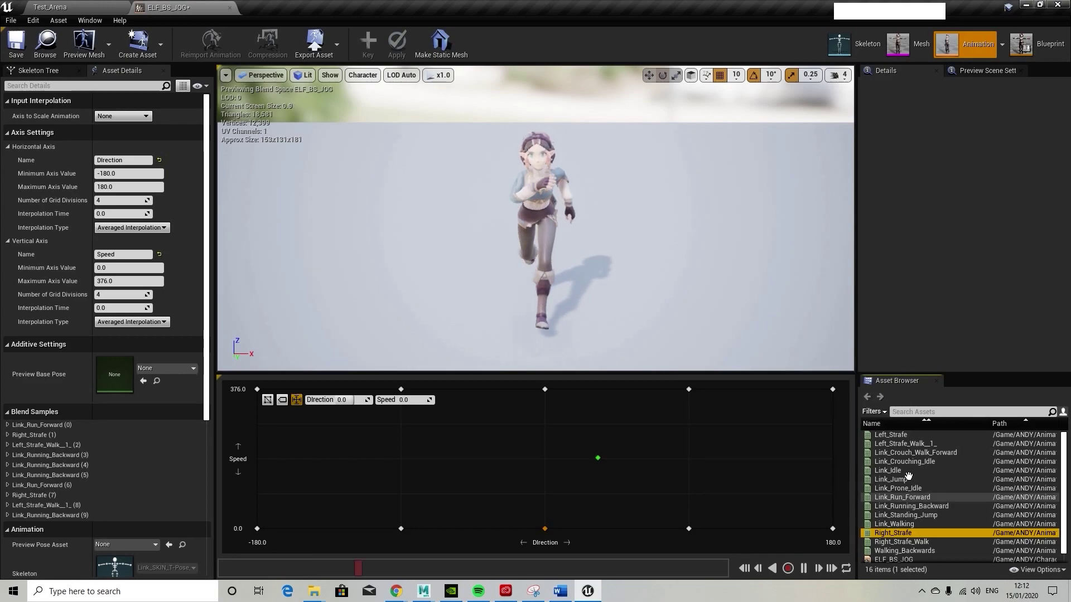
{"action": "left_click", "coordinate": [899, 435]}
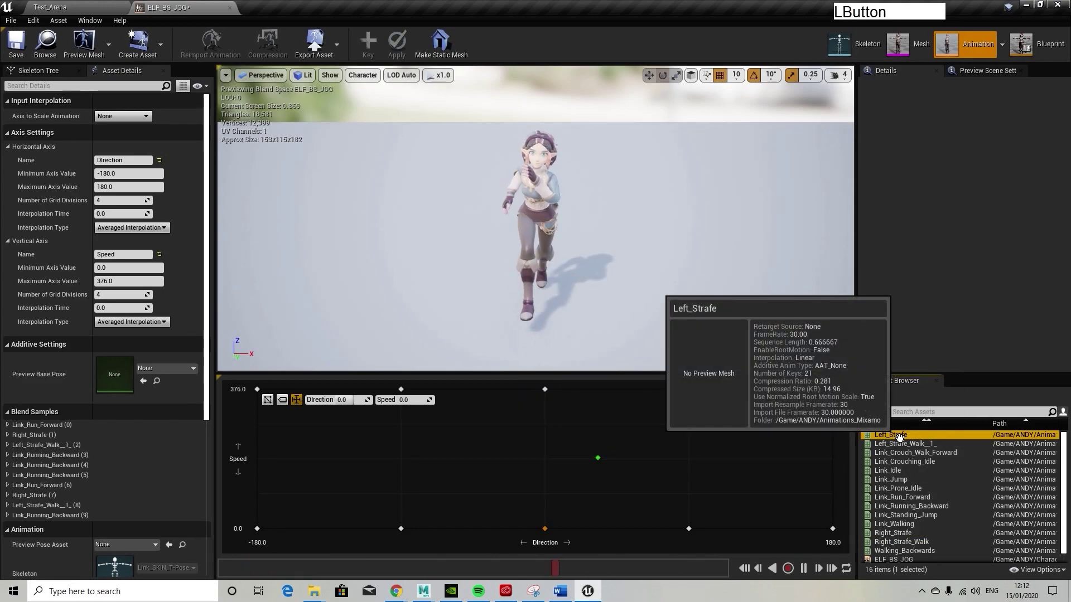
{"action": "left_click_drag", "start_coordinate": [895, 435], "coordinate": [575, 436]}
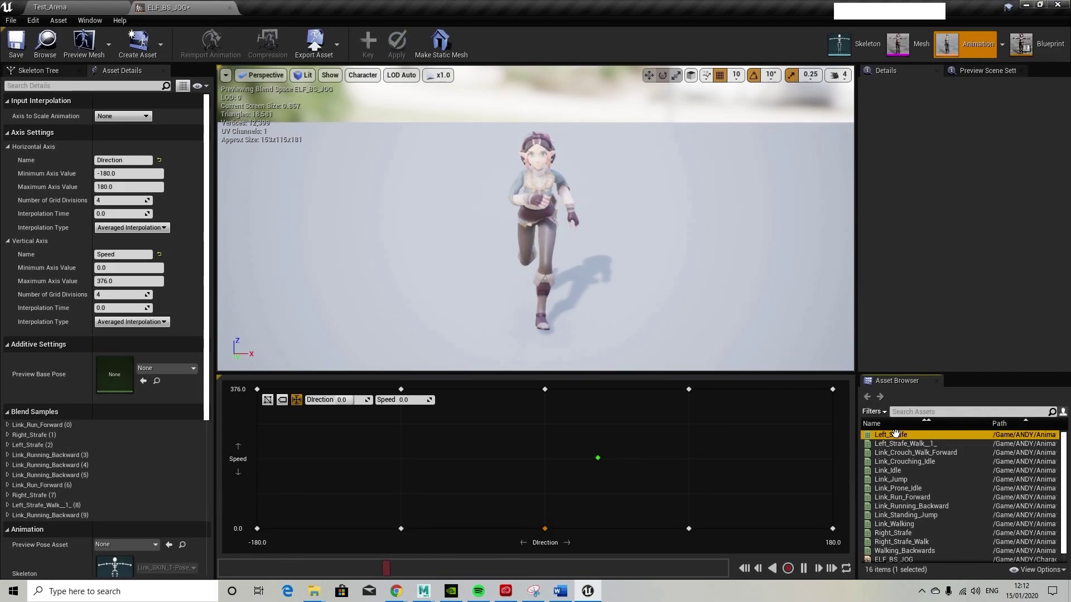
{"action": "left_click_drag", "start_coordinate": [893, 435], "coordinate": [402, 389]}
{"action": "left_click", "coordinate": [598, 454]}
{"action": "mouse_move", "coordinate": [374, 450]}
{"action": "left_mouse_down"}
{"action": "mouse_move", "coordinate": [257, 449]}
{"action": "mouse_move", "coordinate": [760, 456]}
{"action": "left_mouse_up"}
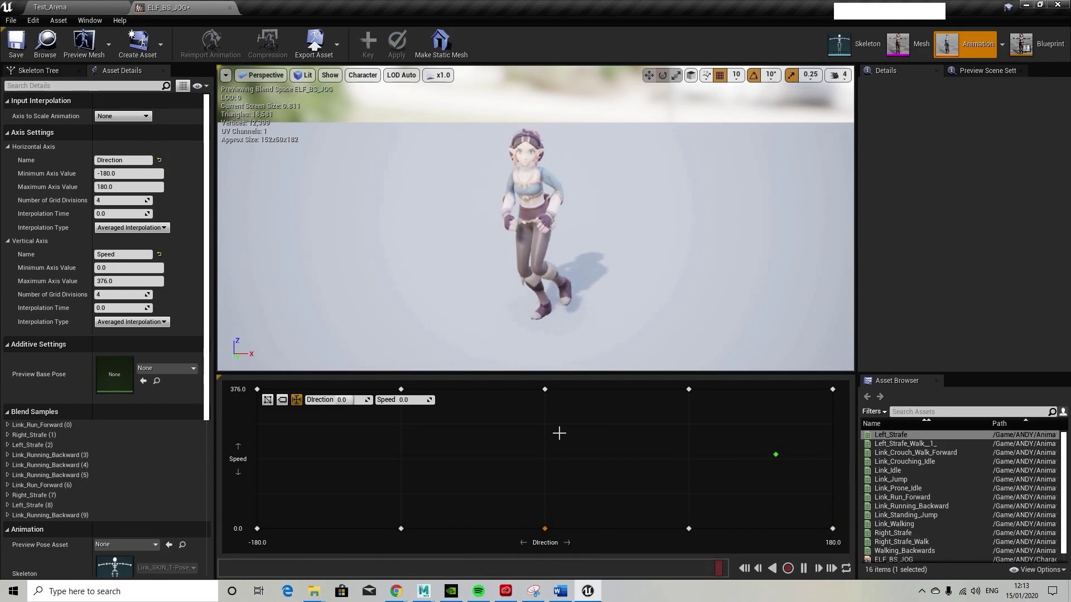
Save the ELF_BS_JOG blend space and close its editor, returning to the Test_Arena level
{"action": "key", "text": "alt+F9"}
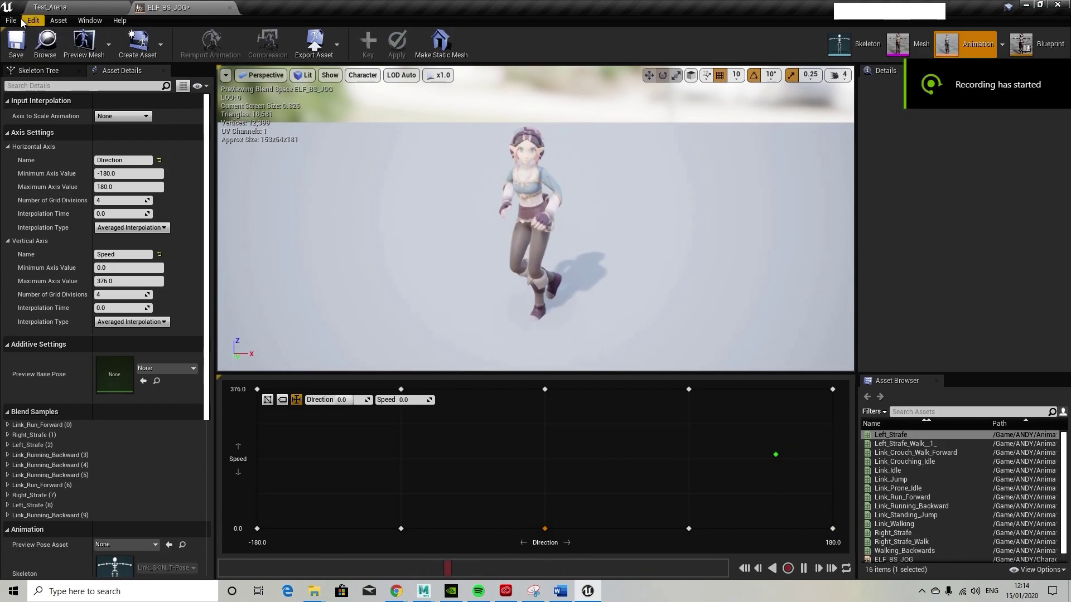
{"action": "left_click", "coordinate": [11, 20]}
{"action": "left_click", "coordinate": [47, 82]}
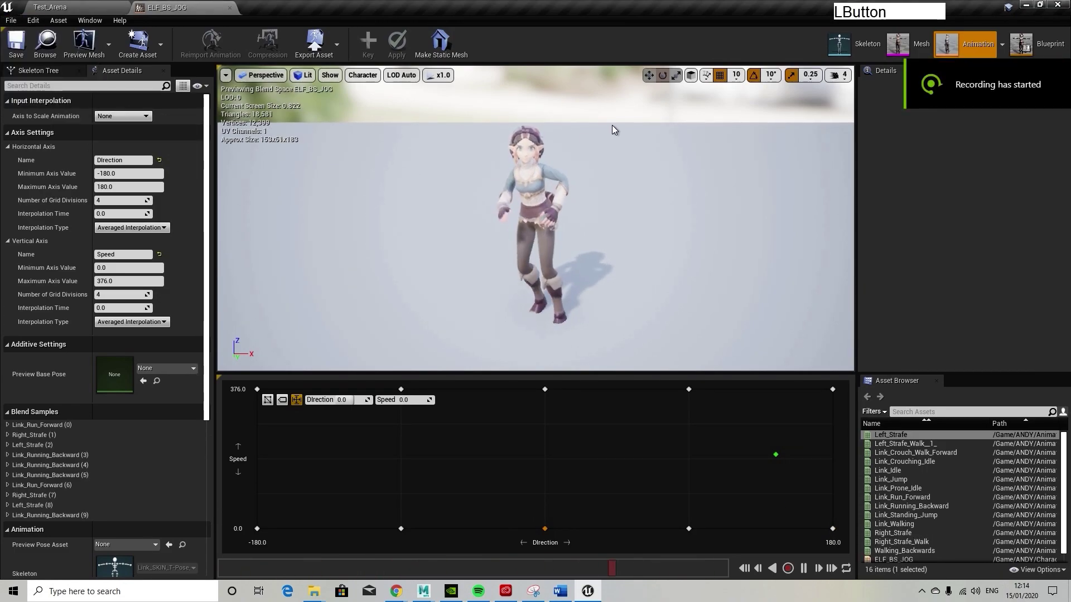
{"action": "left_click", "coordinate": [78, 7]}
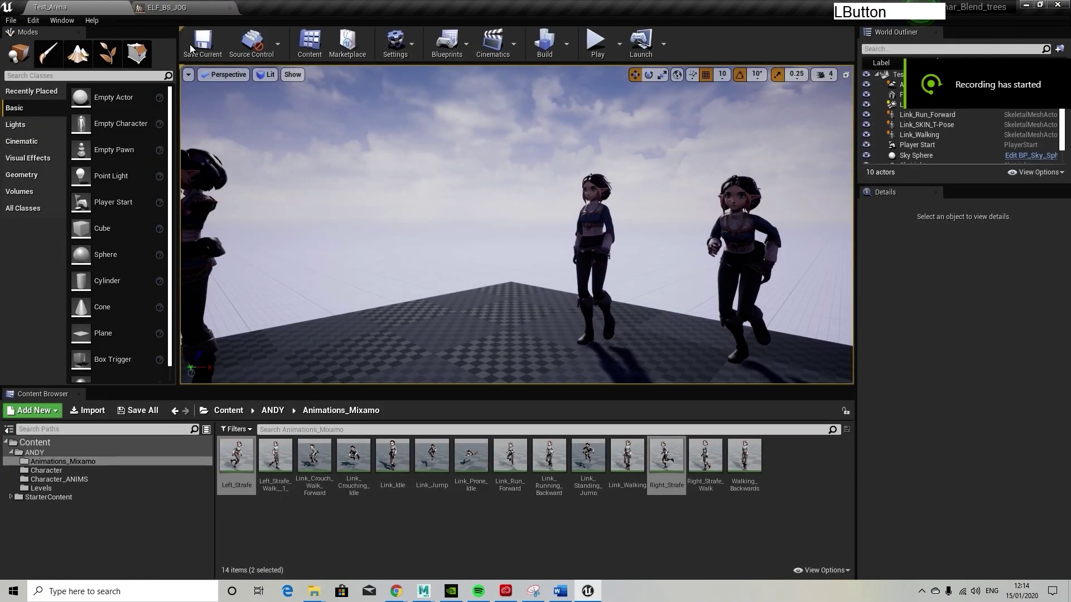
{"action": "left_click", "coordinate": [229, 9]}
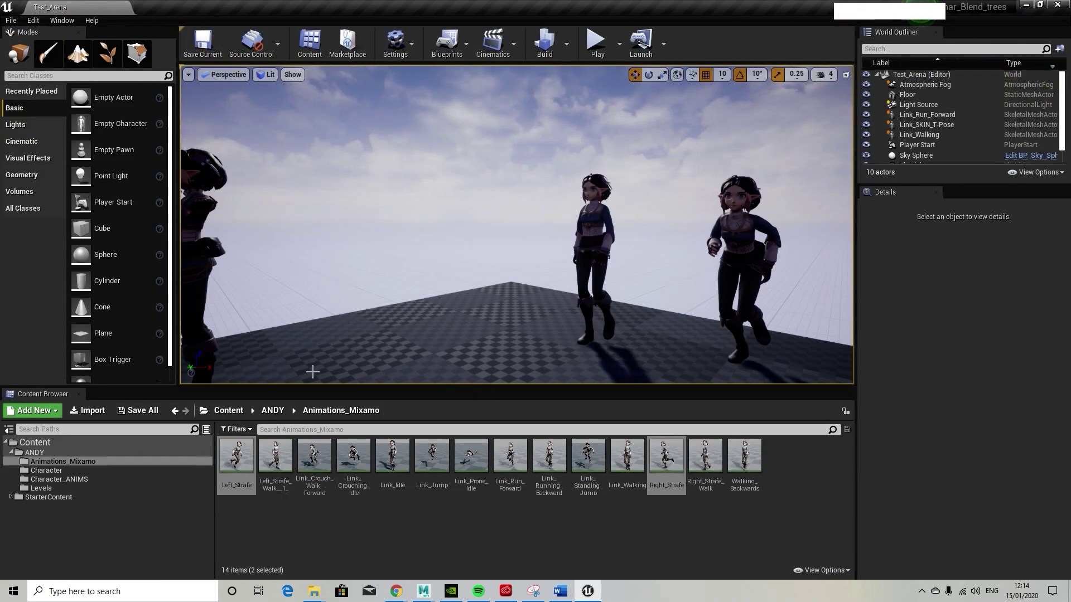
Duplicate the ELF_BS_JOG blend space in the Character_ANIMS folder and name the copy ELF_BS_CROUCH
{"action": "left_click", "coordinate": [65, 479]}
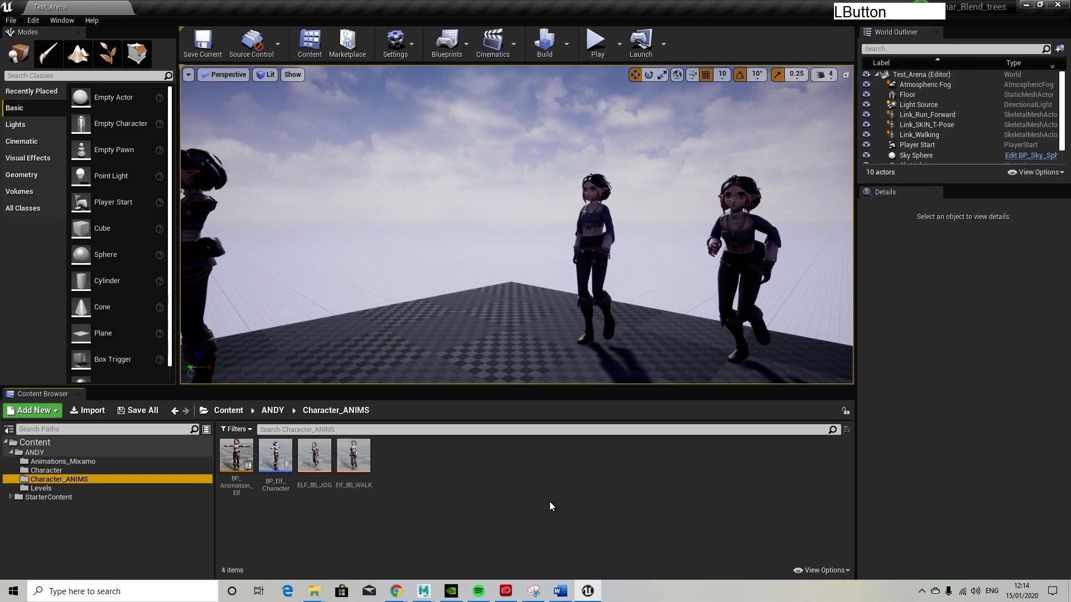
{"action": "left_click", "coordinate": [352, 464]}
{"action": "left_click", "coordinate": [311, 467]}
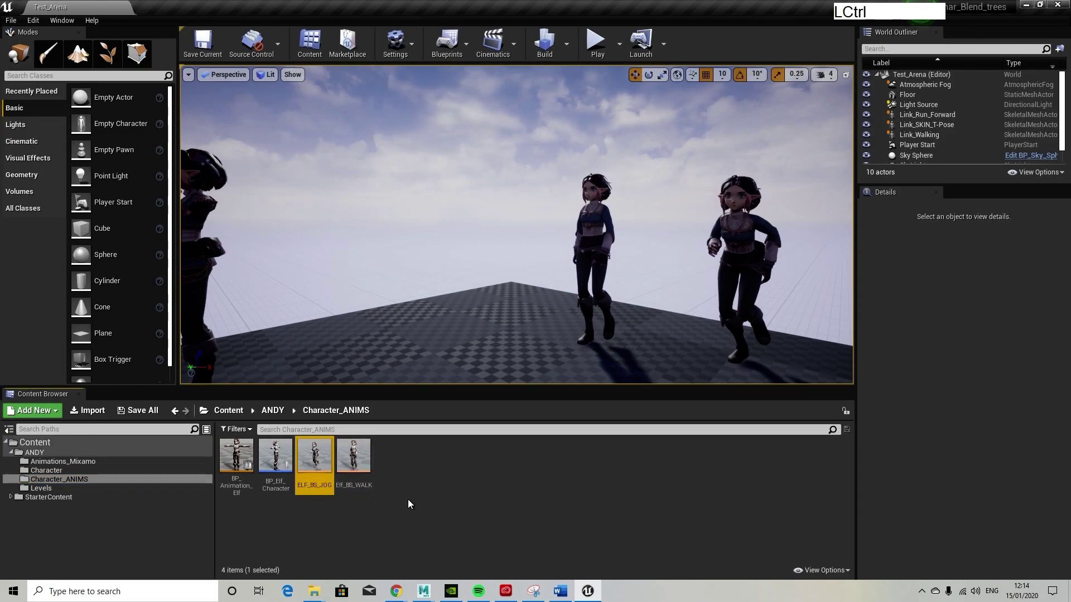
{"action": "right_click", "coordinate": [326, 475]}
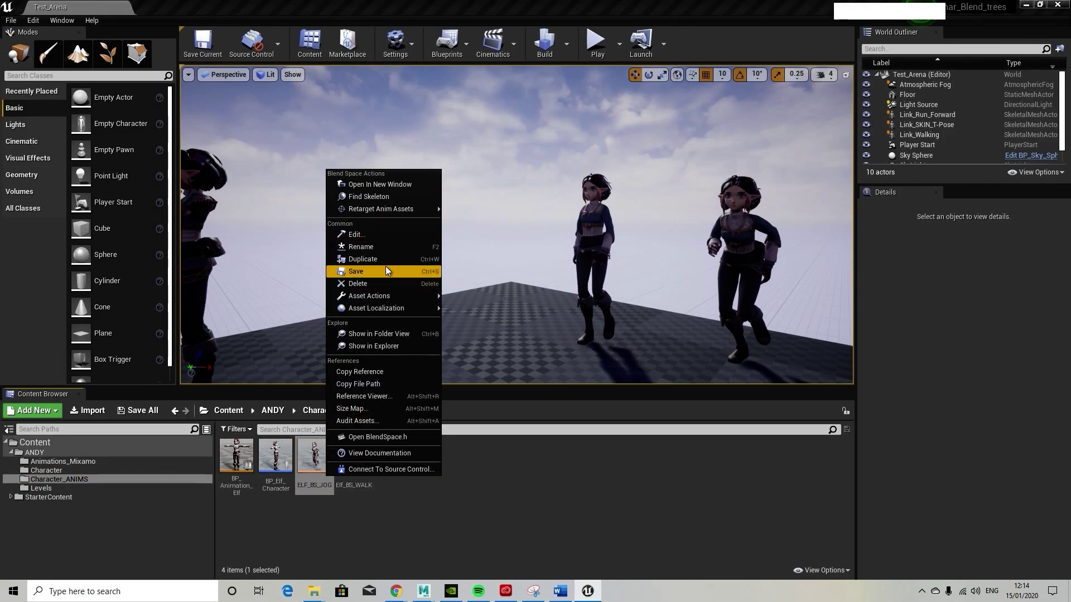
{"action": "left_click", "coordinate": [377, 258]}
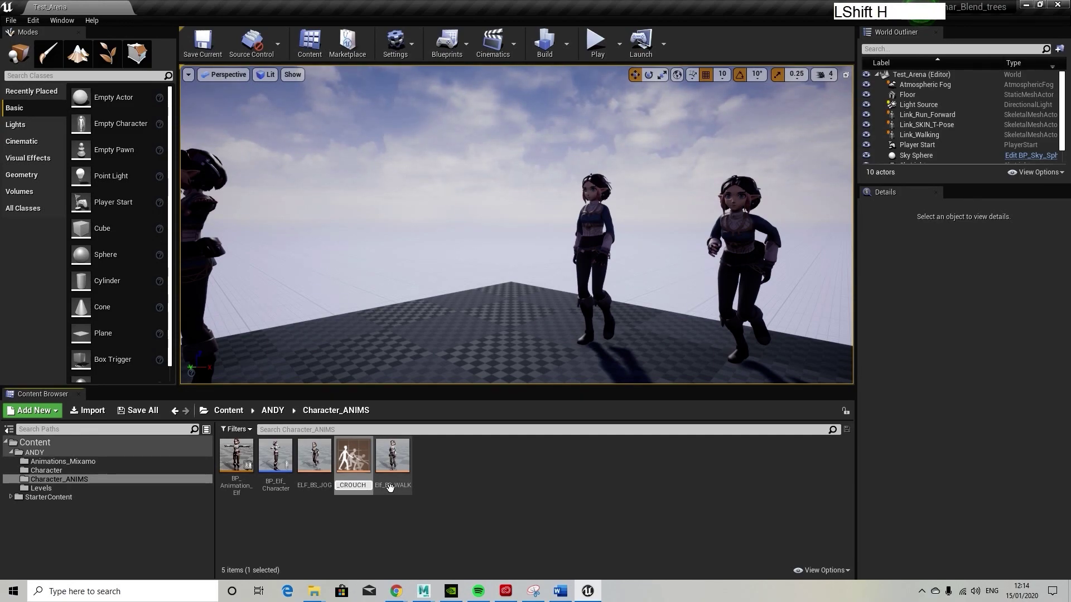
{"action": "type", "text": "ELF_BS_CROUCH"}
{"action": "key", "text": "Return"}
Open ELF_BS_CROUCH docked in the main window, set its maximum Speed to 160 and pause the preview
{"action": "double_click", "coordinate": [314, 456]}
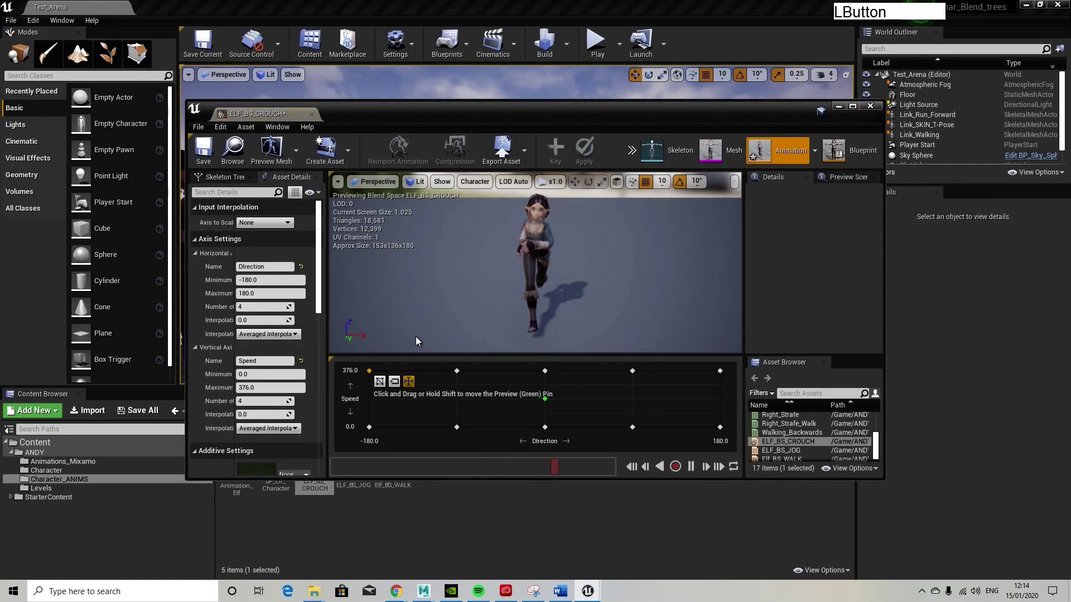
{"action": "left_click_drag", "start_coordinate": [262, 114], "coordinate": [168, 10]}
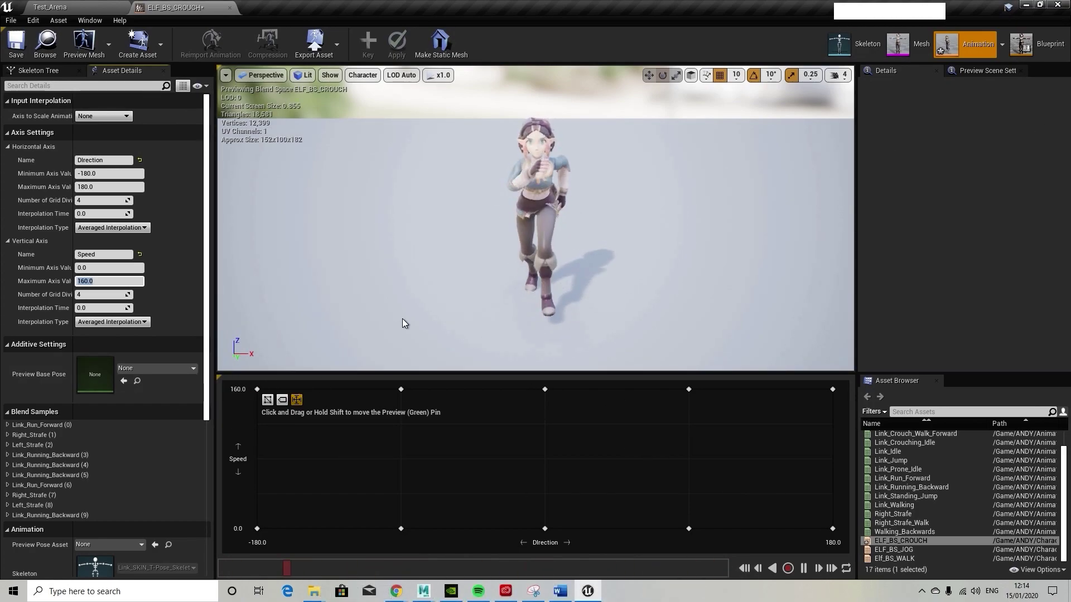
{"action": "left_click", "coordinate": [803, 569]}
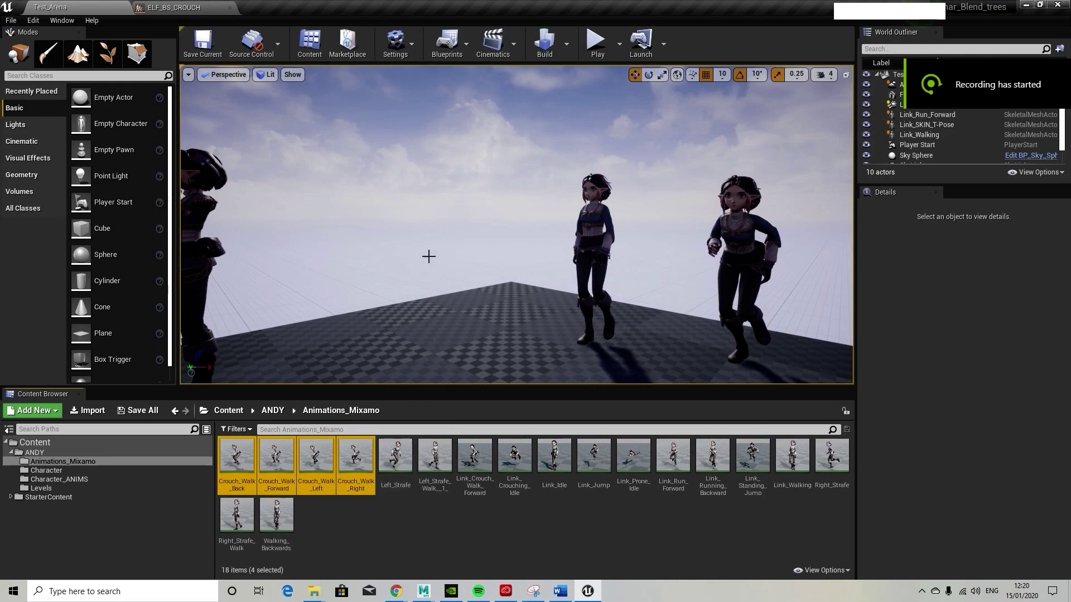
Return to the ELF_BS_CROUCH blend space and place Crouch_Walk_Forward at Direction 0 for Speeds 0 and 160
{"action": "left_click", "coordinate": [178, 7]}
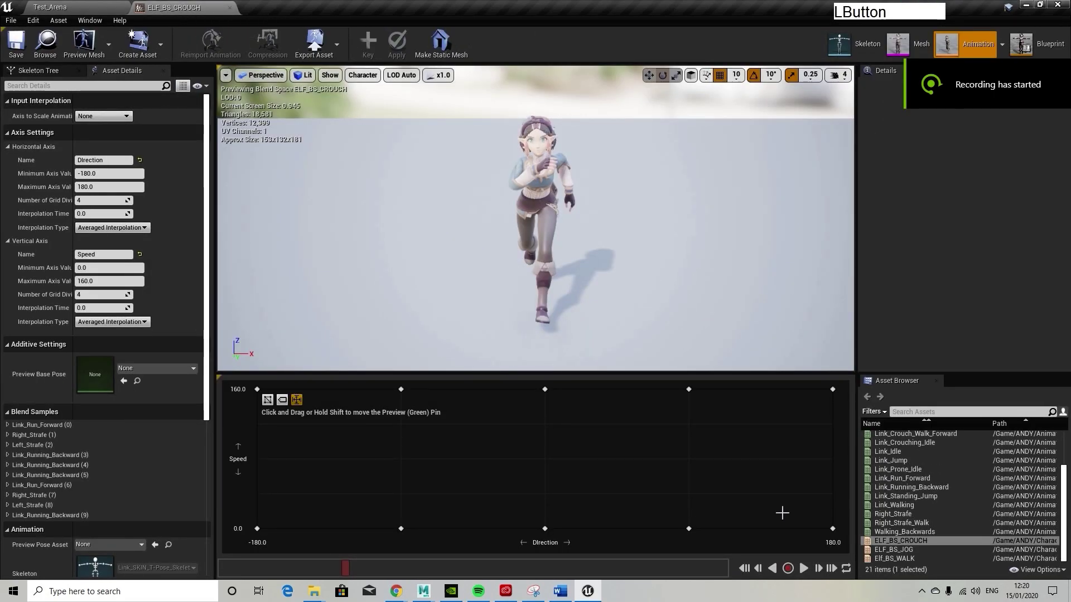
{"action": "scroll", "coordinate": [948, 502], "scroll_direction": "up", "scroll_amount": 2}
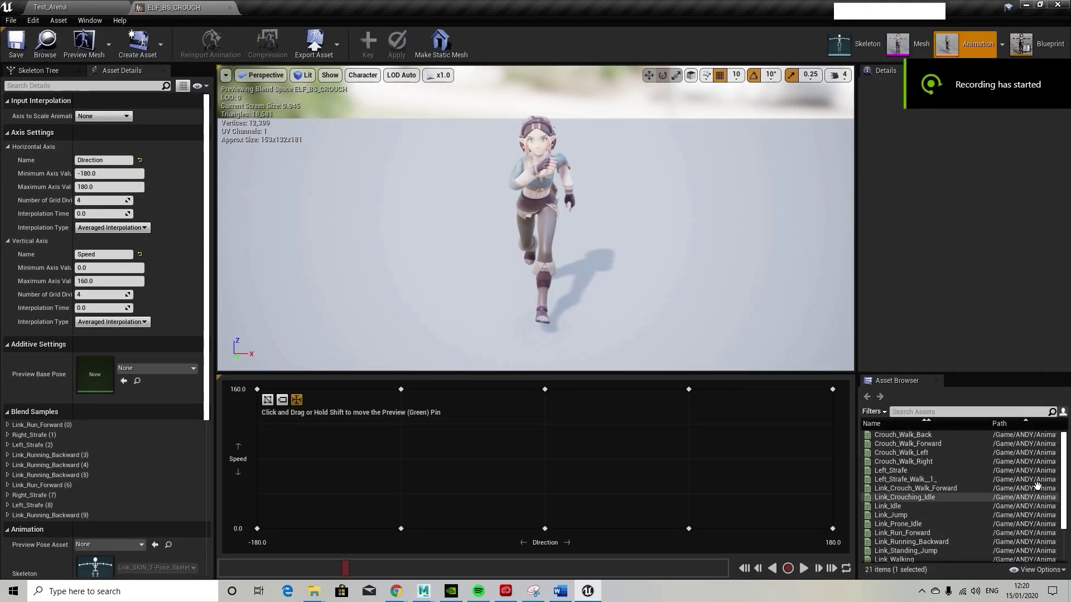
{"action": "left_click_drag", "start_coordinate": [915, 444], "coordinate": [545, 389]}
{"action": "left_click_drag", "start_coordinate": [915, 444], "coordinate": [547, 530]}
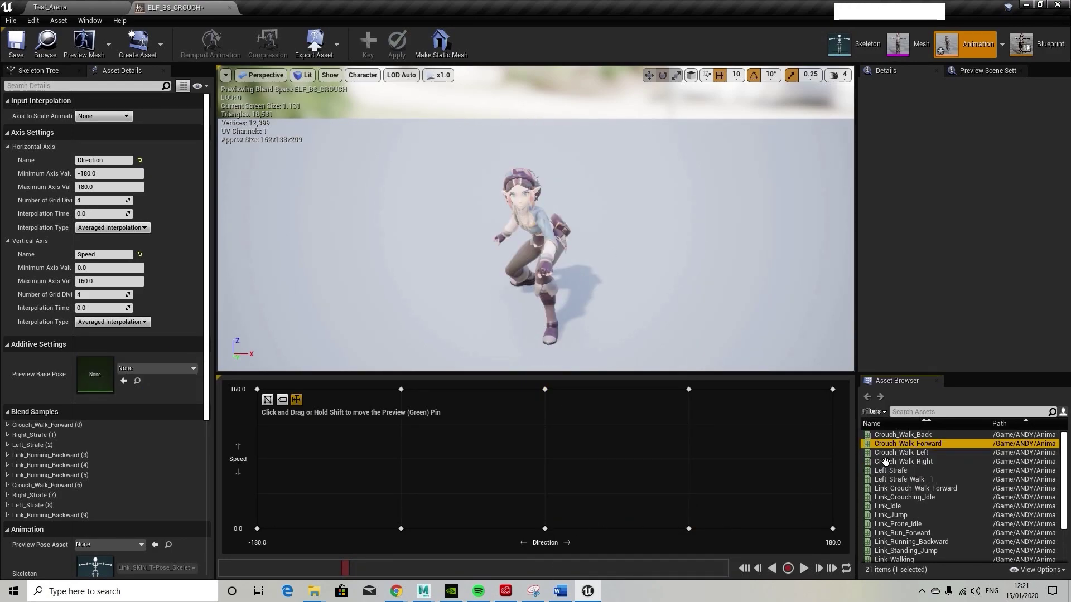
Place Crouch_Walk_Right at Direction 90 and Crouch_Walk_Left at Direction -90, each for Speeds 0 and 160
{"action": "left_click_drag", "start_coordinate": [948, 461], "coordinate": [689, 390]}
{"action": "left_click_drag", "start_coordinate": [914, 462], "coordinate": [690, 527]}
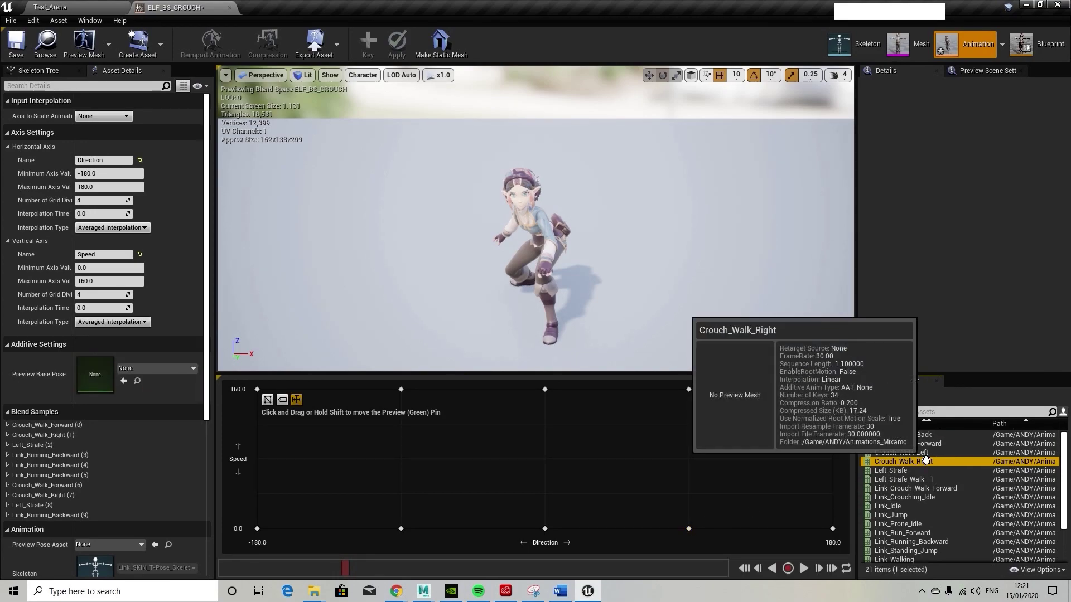
{"action": "left_click_drag", "start_coordinate": [924, 455], "coordinate": [399, 389]}
{"action": "left_click_drag", "start_coordinate": [925, 453], "coordinate": [401, 528]}
Place Crouch_Walk_Back at Directions 180 and -180 for Speeds 0 and 160, and preview the crouch blend across the grid
{"action": "left_click_drag", "start_coordinate": [907, 444], "coordinate": [834, 391]}
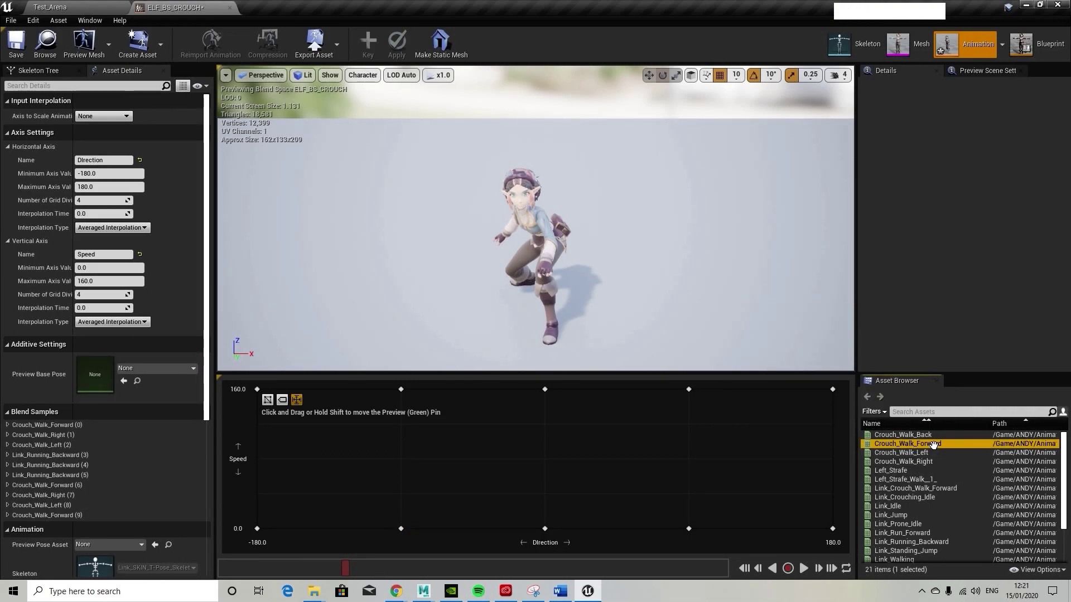
{"action": "left_click_drag", "start_coordinate": [923, 435], "coordinate": [835, 391]}
{"action": "left_click_drag", "start_coordinate": [918, 435], "coordinate": [832, 529]}
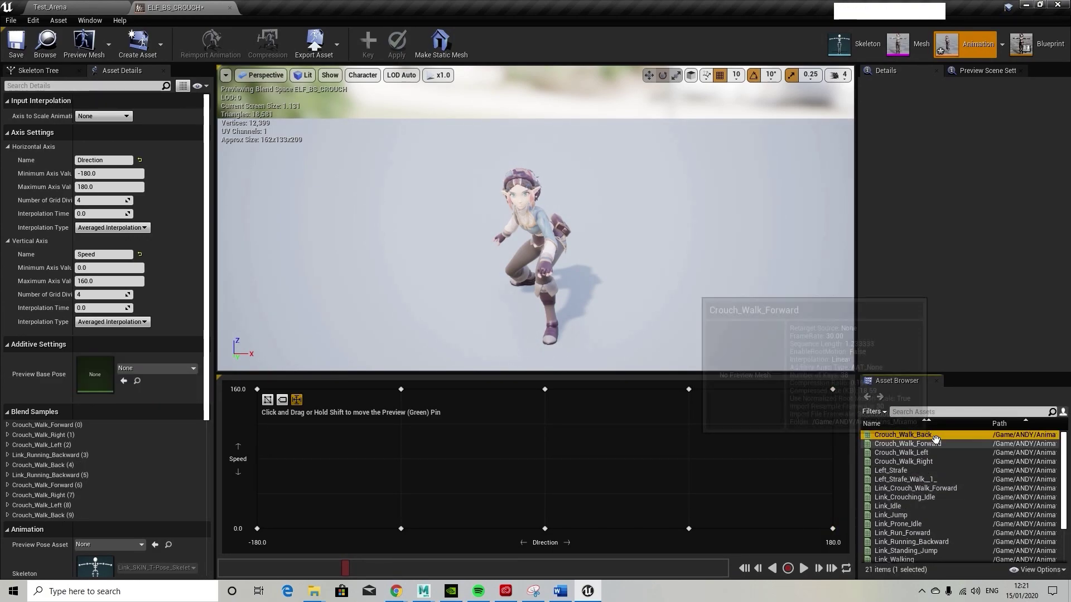
{"action": "left_click_drag", "start_coordinate": [936, 439], "coordinate": [256, 389]}
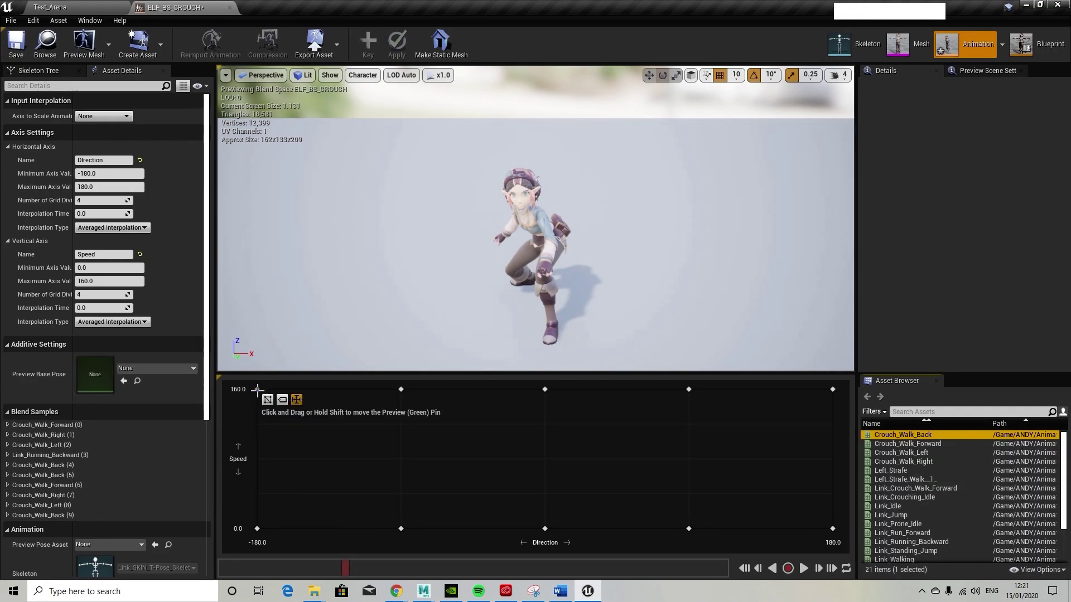
{"action": "left_click_drag", "start_coordinate": [915, 435], "coordinate": [249, 526]}
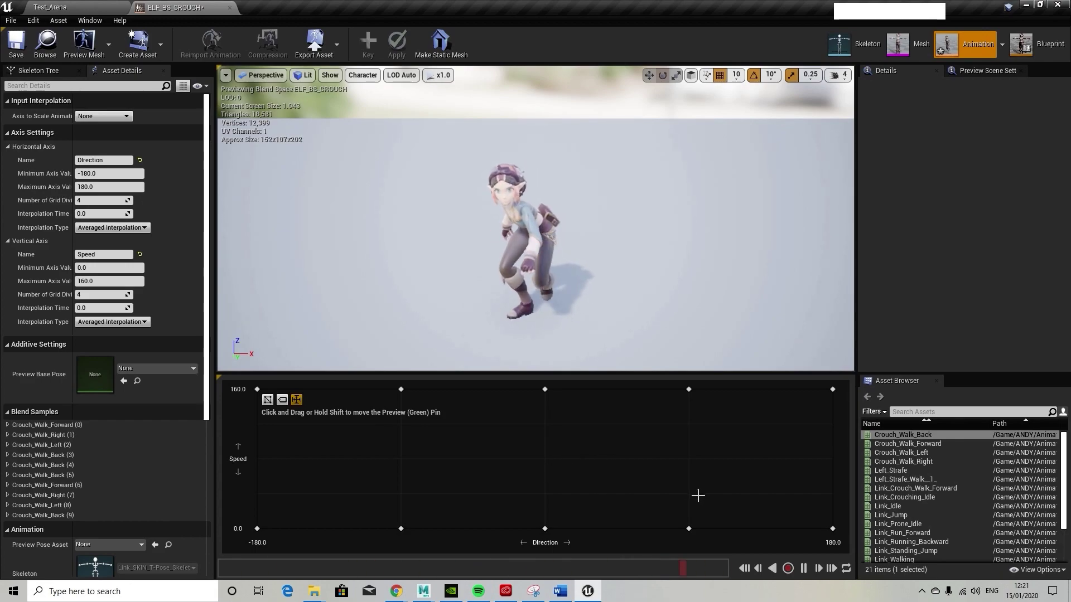
{"action": "left_click_drag", "start_coordinate": [595, 487], "coordinate": [803, 440], "text": "shift"}
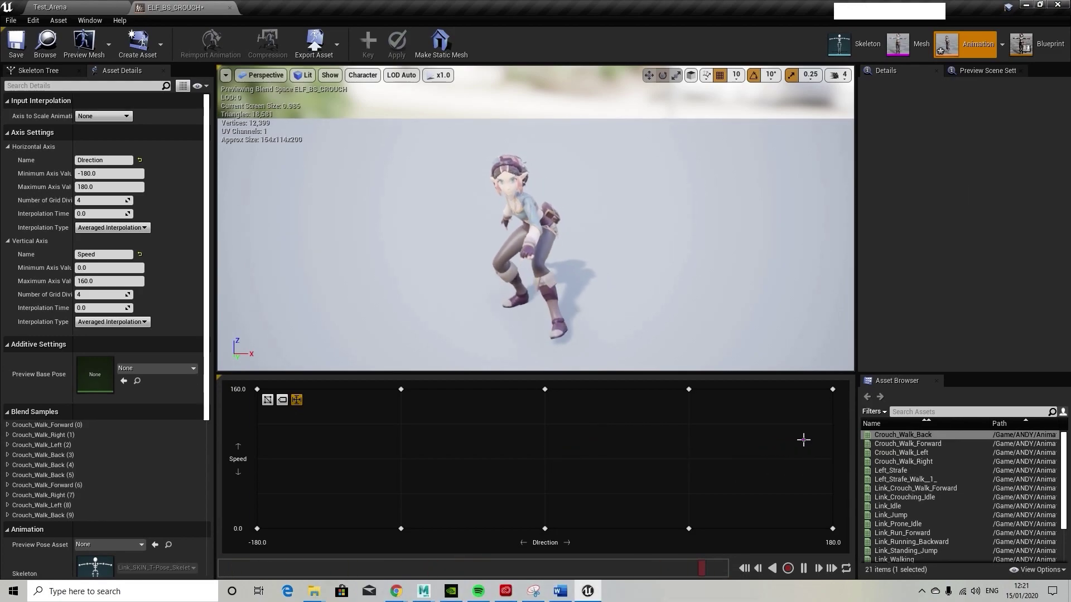